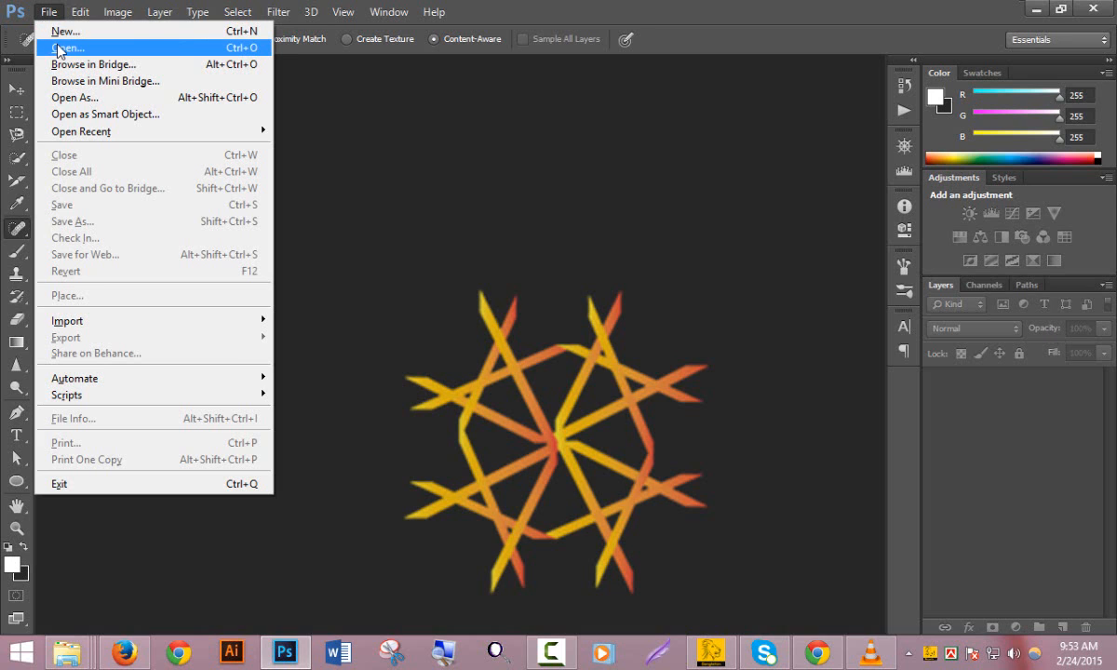
pyautogui.click(61, 47)
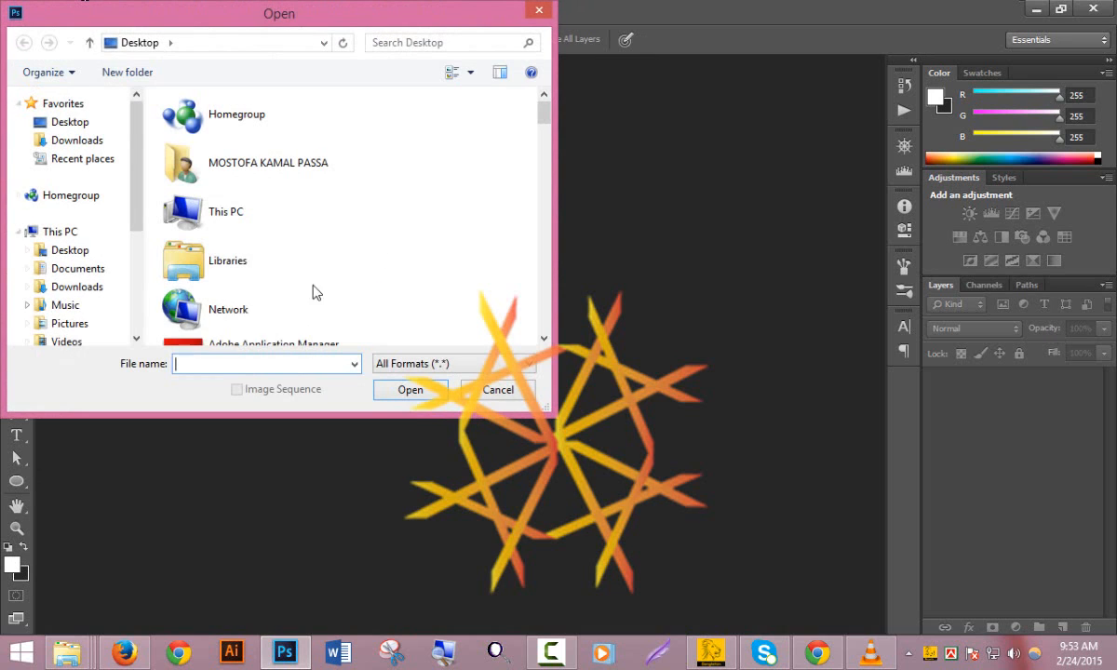
pyautogui.moveTo(548, 114); pyautogui.dragTo(532, 232)
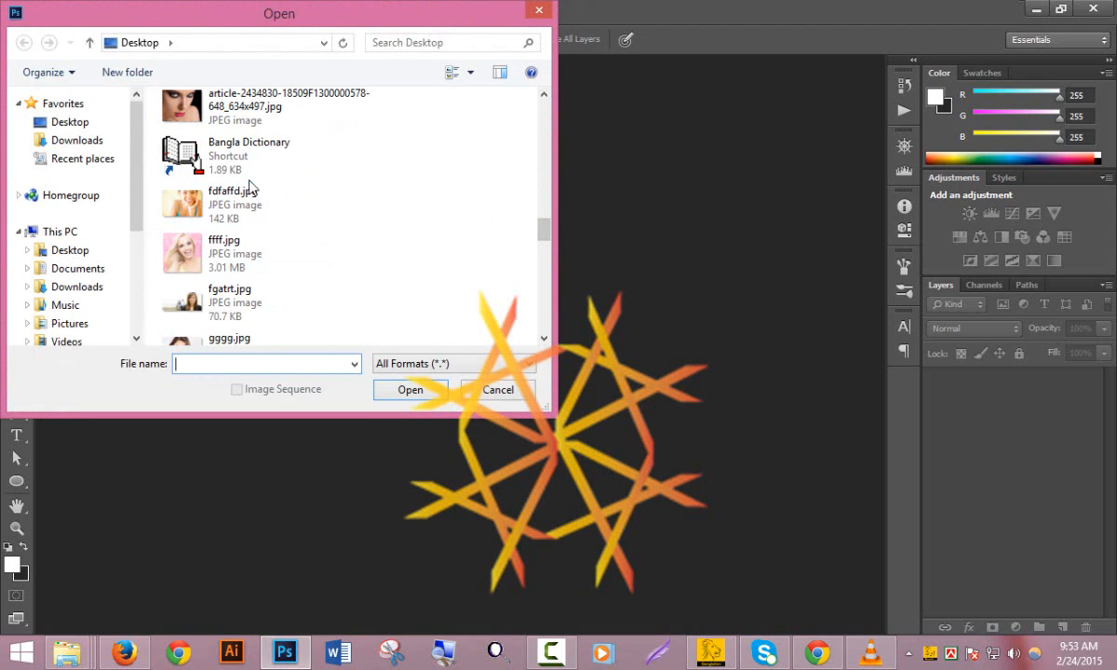
pyautogui.keyDown('shift'); pyautogui.click(221, 200); pyautogui.keyUp('shift')
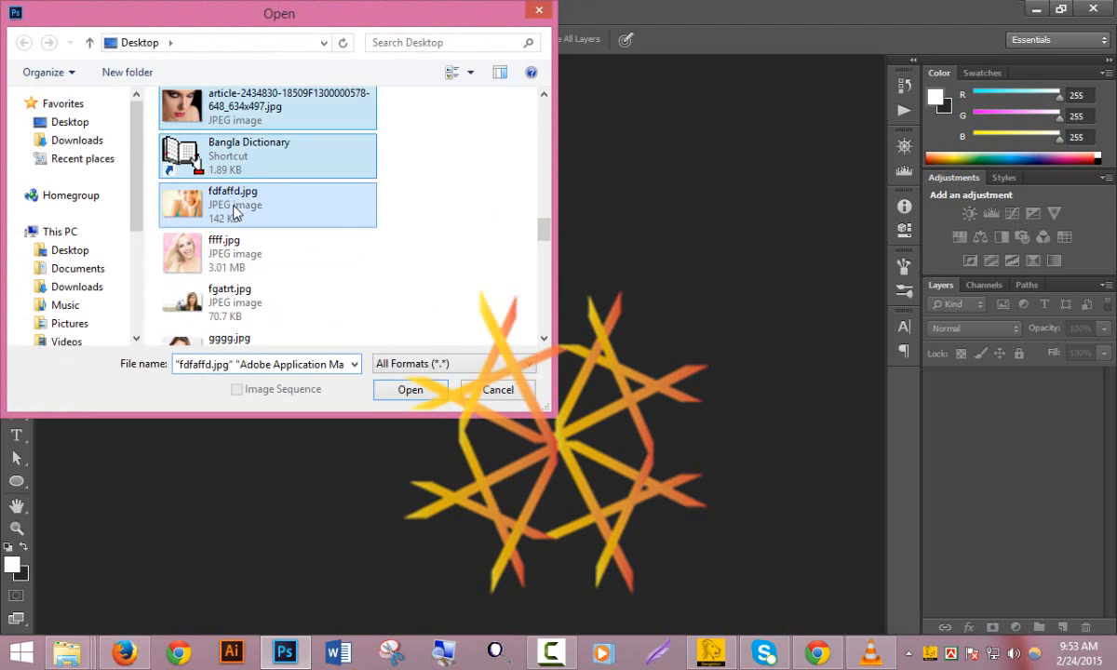
pyautogui.keyDown('ctrl'); pyautogui.click(206, 258); pyautogui.keyUp('ctrl')
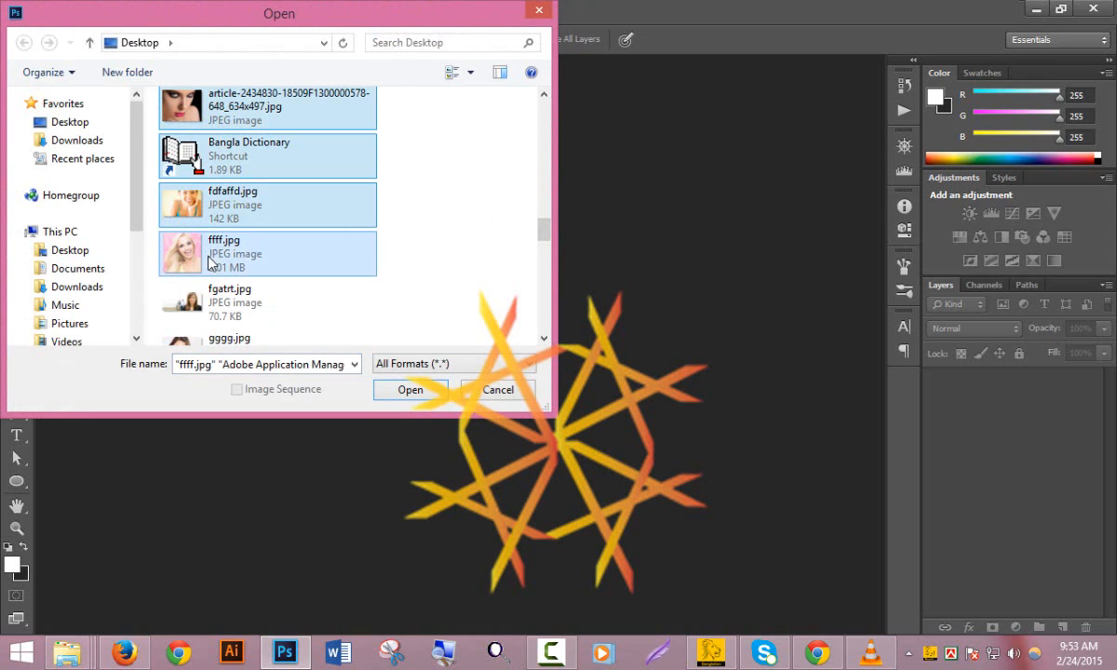
pyautogui.click(408, 391)
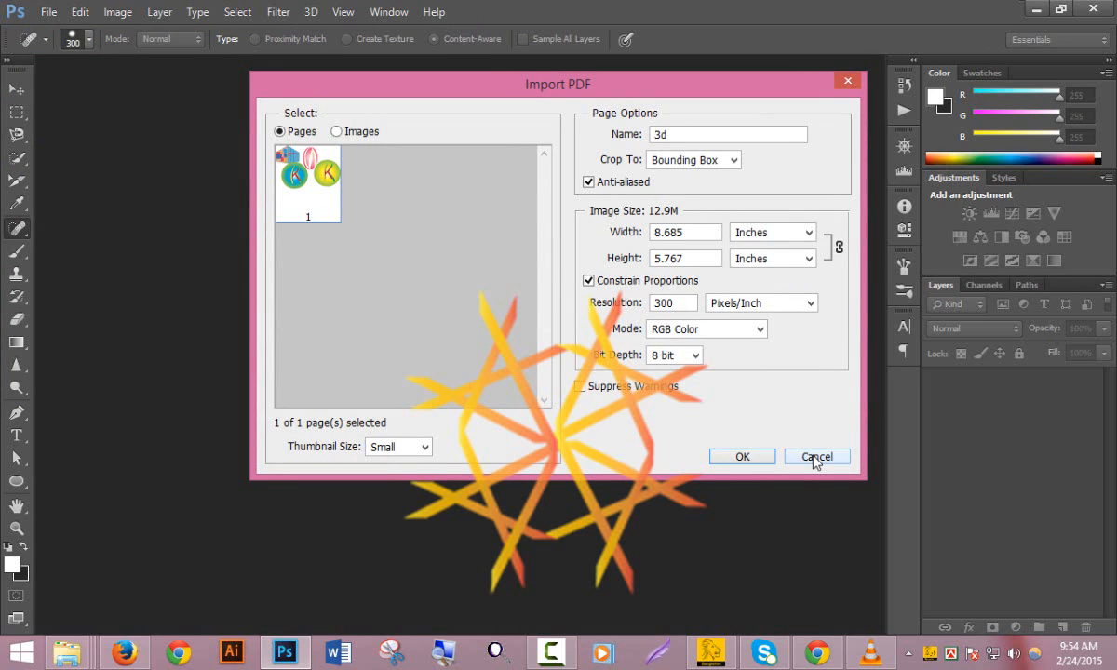
pyautogui.click(816, 457)
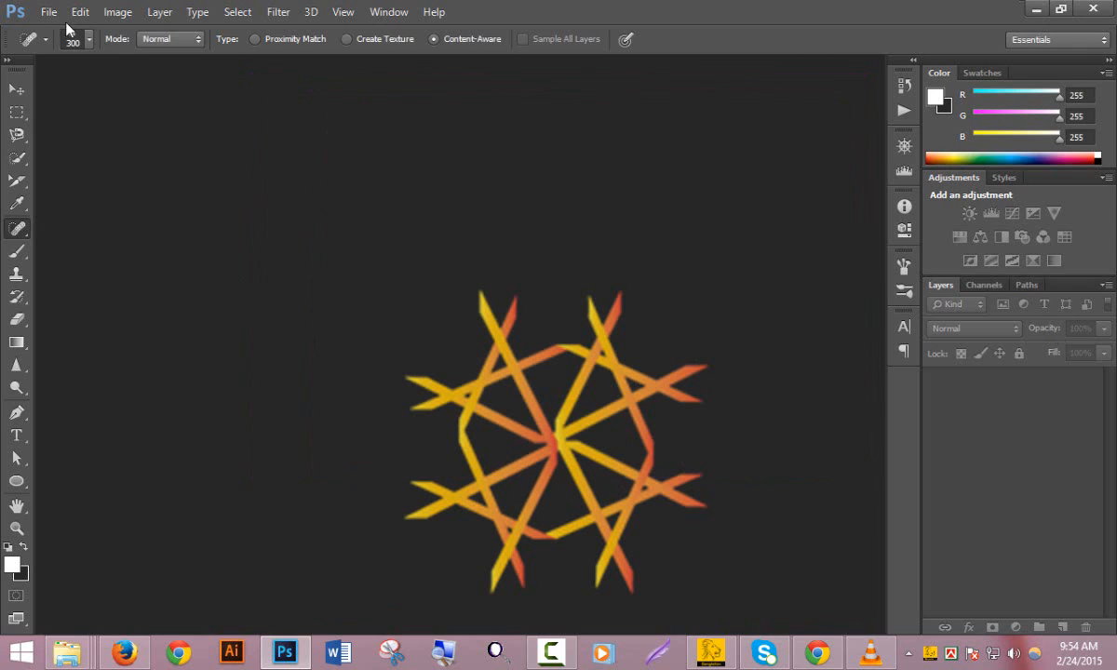
# Step: Open the two images fdfaffd.jpg and ffff.jpg from the Desktop together
pyautogui.click(52, 12)
pyautogui.click(145, 52)
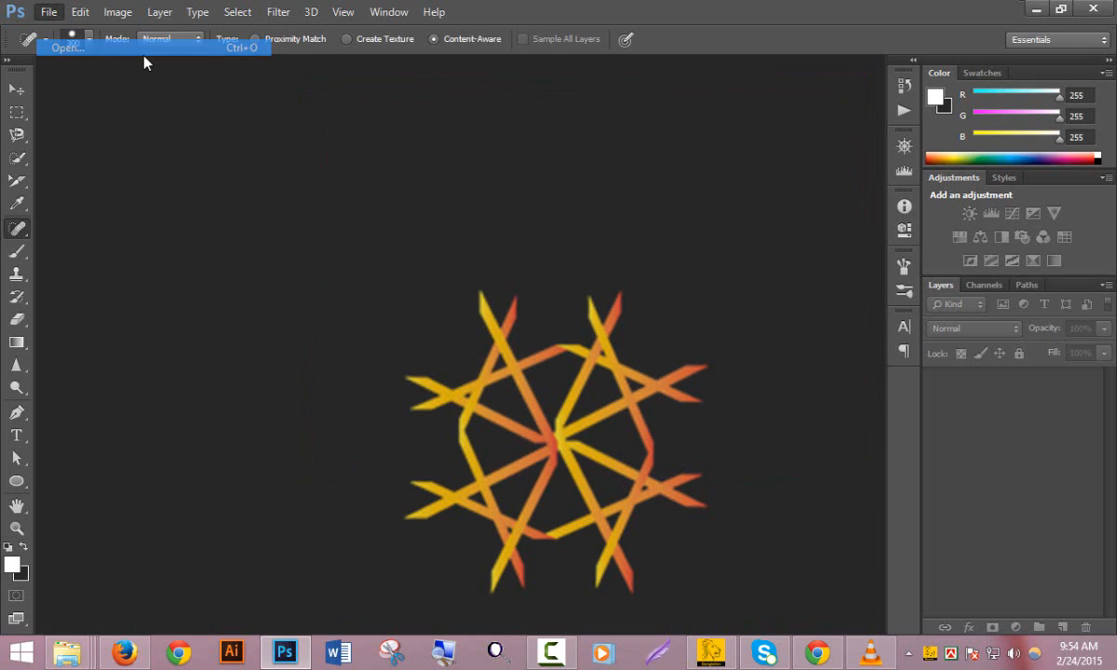
pyautogui.moveTo(548, 138); pyautogui.dragTo(552, 248)
pyautogui.click(277, 216)
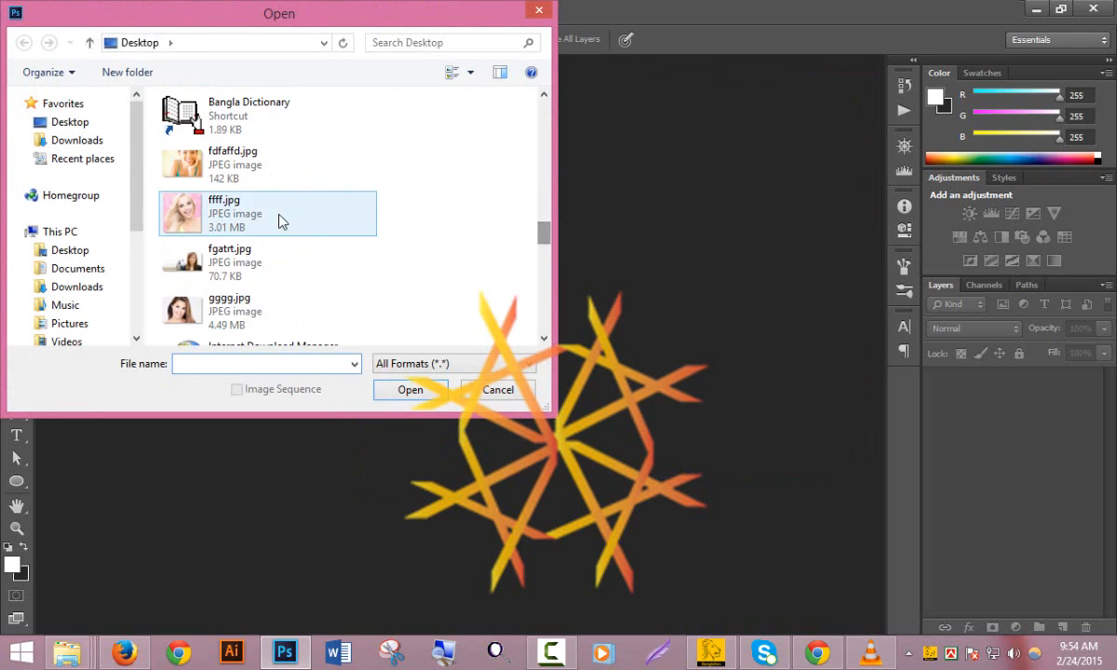
pyautogui.keyDown('ctrl'); pyautogui.click(249, 174); pyautogui.keyUp('ctrl')
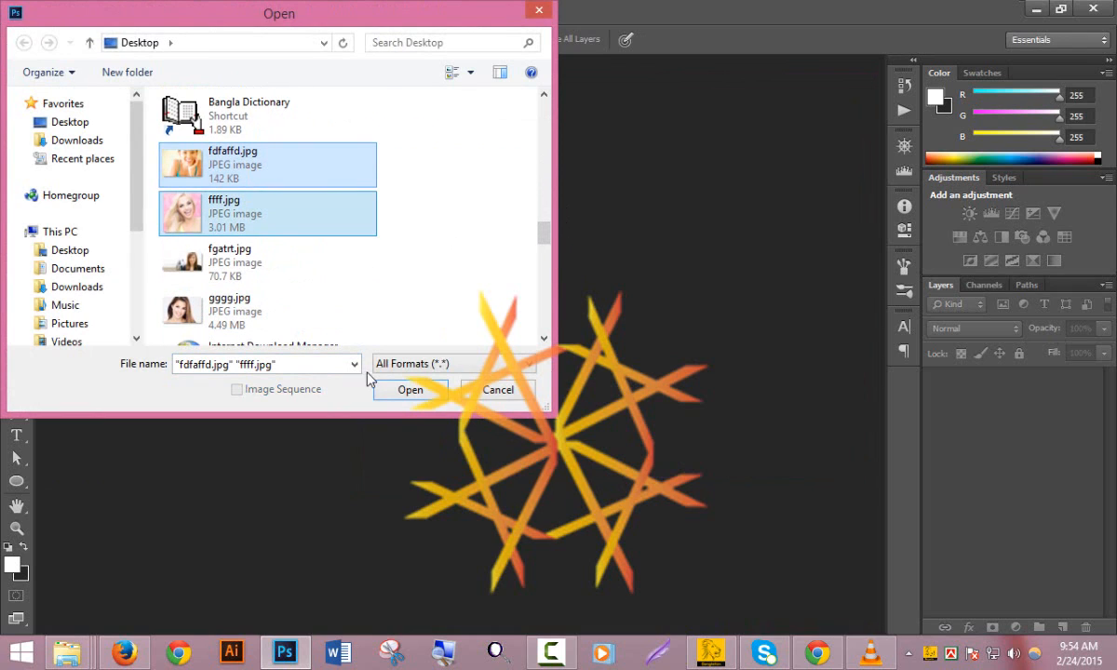
pyautogui.click(410, 390)
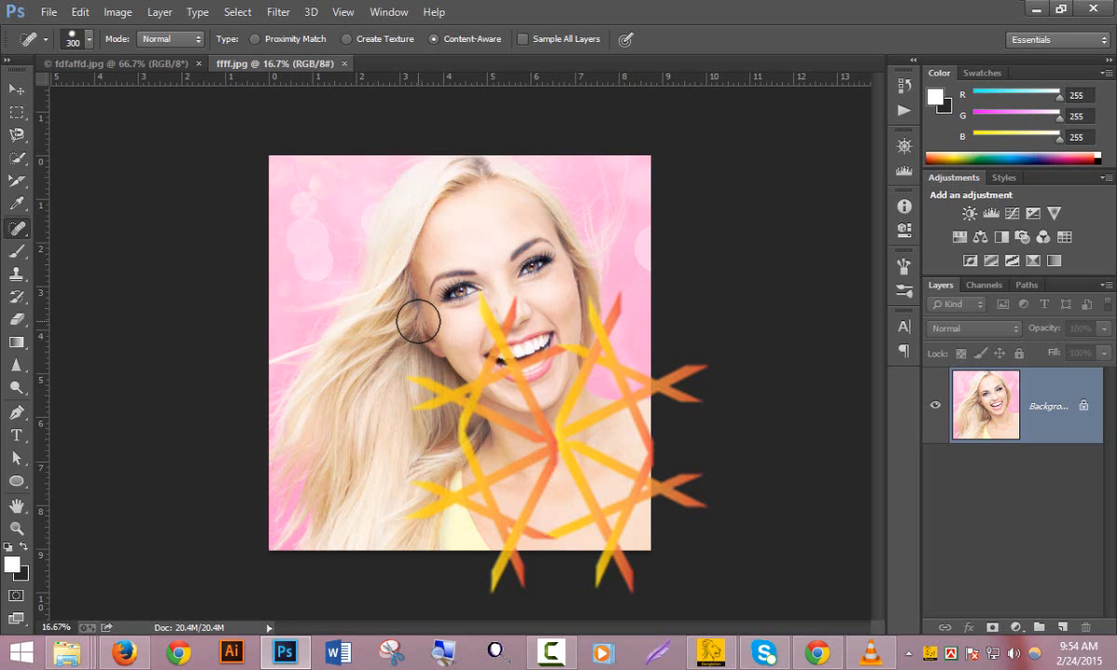
# Step: Convert the locked Background layer into a regular layer in both ffff.jpg and fdfaffd.jpg, keeping the default layer settings
pyautogui.doubleClick(1079, 415)
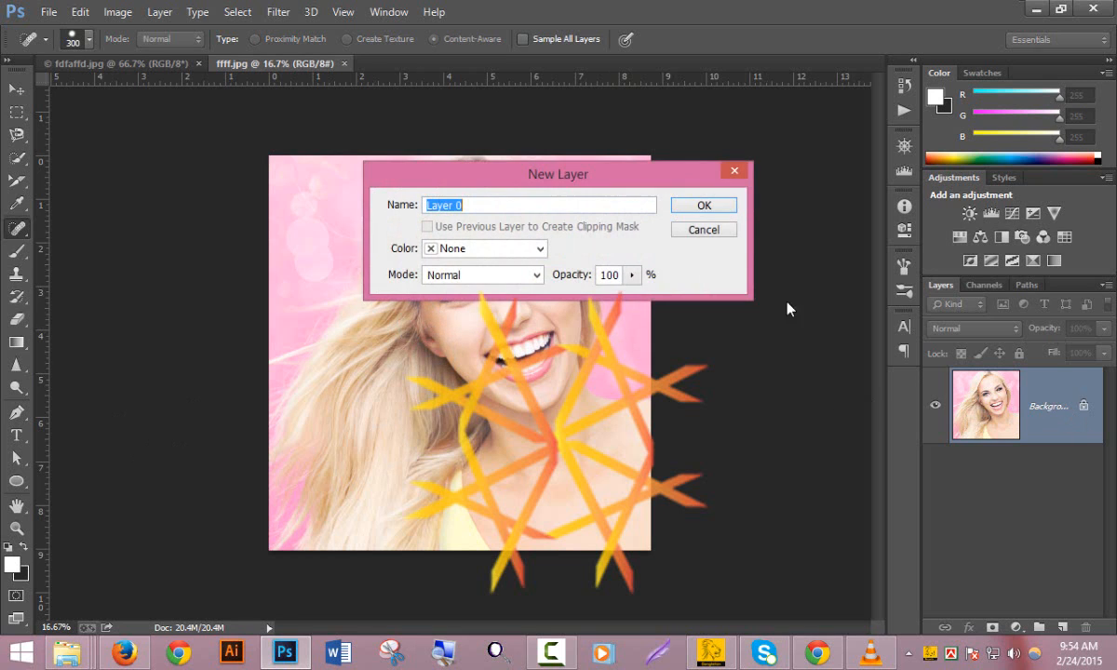
pyautogui.click(719, 208)
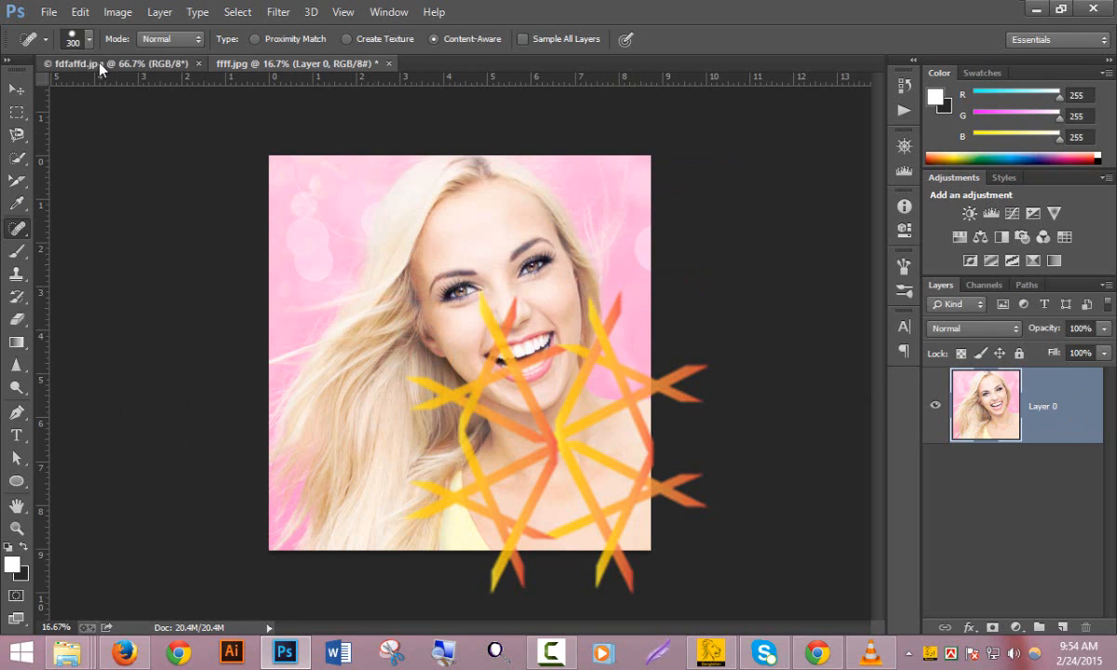
pyautogui.click(107, 64)
pyautogui.doubleClick(1024, 377)
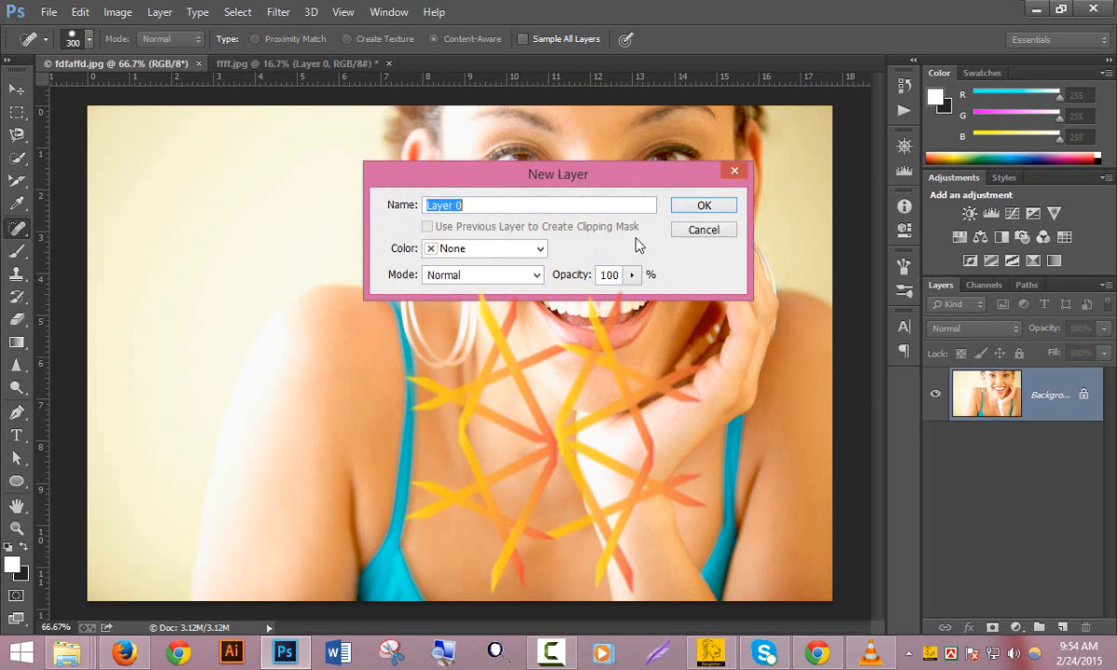
pyautogui.click(718, 208)
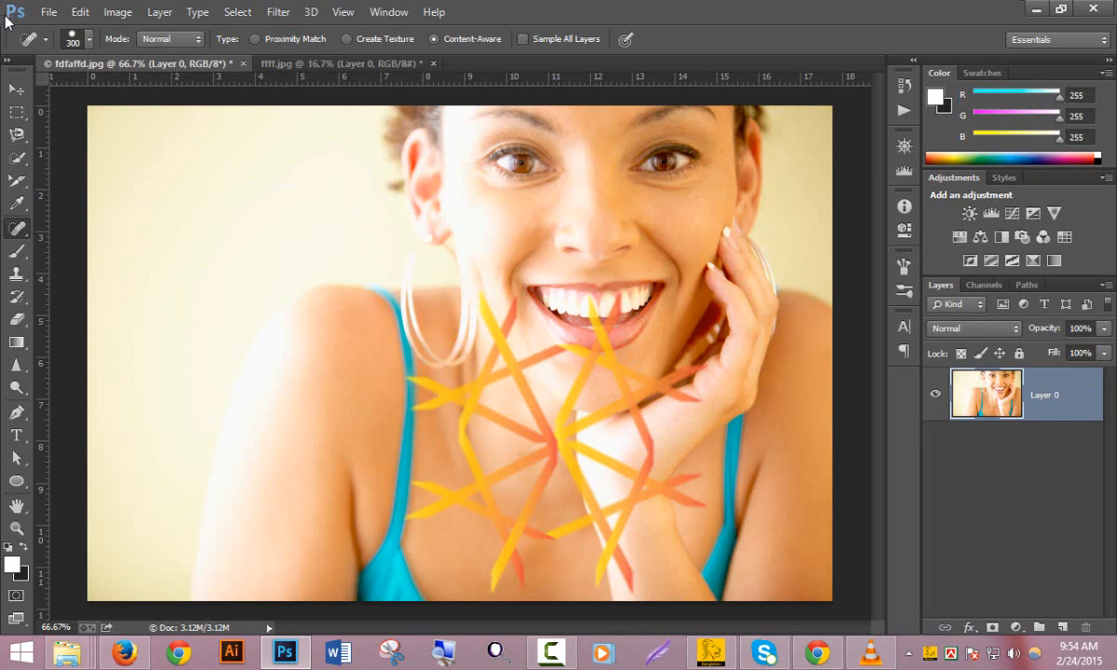
# Step: Create a new transparent RGB document of 1280 x 1000 pixels at 72 pixels/inch and fill its layer with white
pyautogui.click(56, 14)
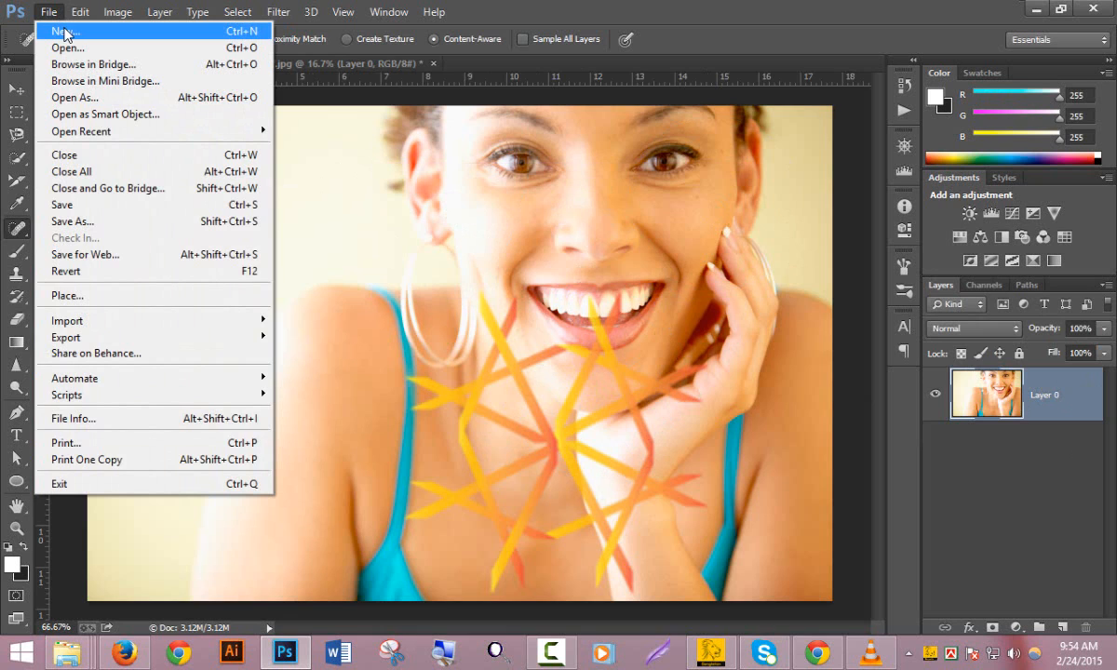
pyautogui.click(65, 33)
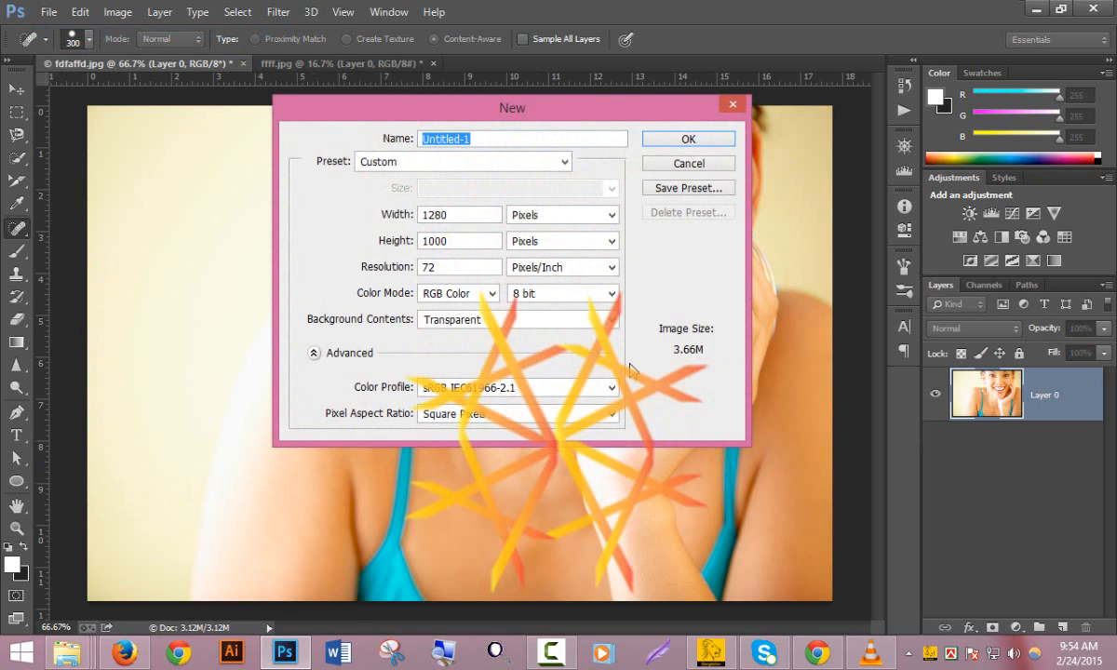
pyautogui.click(707, 142)
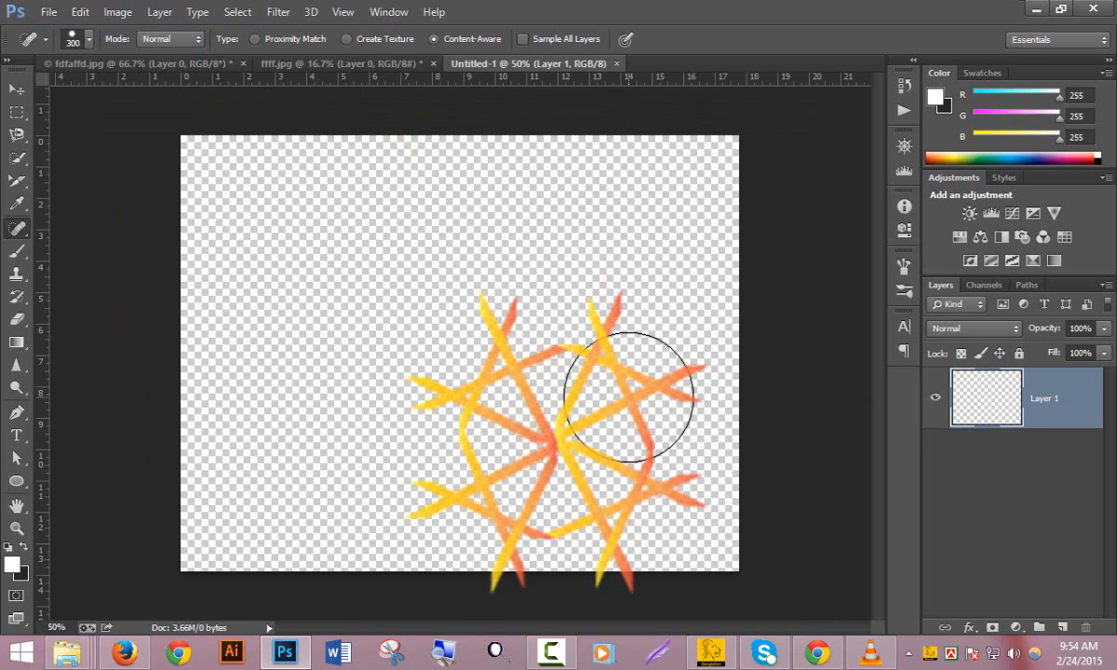
pyautogui.hotkey('alt', 'BackSpace')
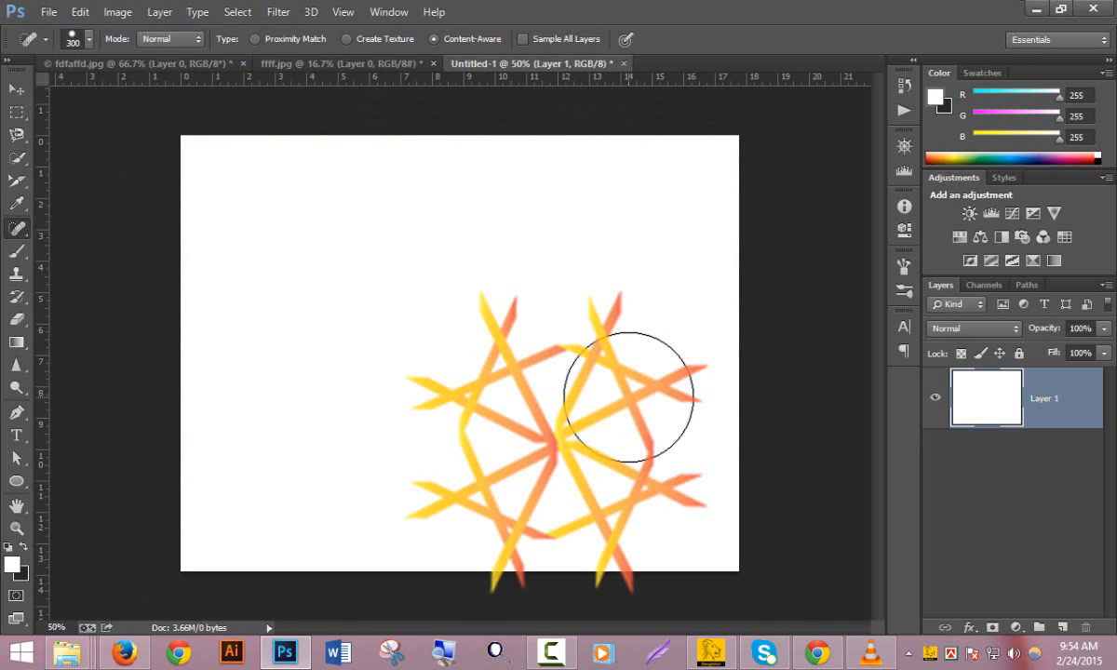
# Step: Copy the entire ffff.jpg image and paste it as a new layer into the Untitled-1 document
pyautogui.click(312, 62)
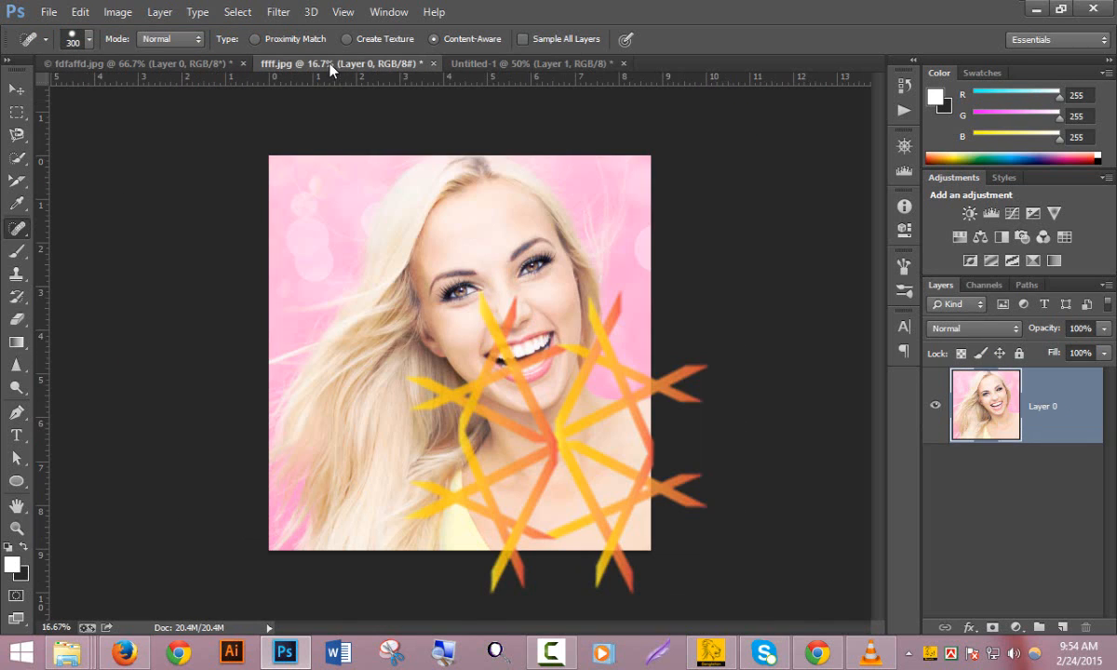
pyautogui.click(416, 302)
pyautogui.hotkey('ctrl', 'a')
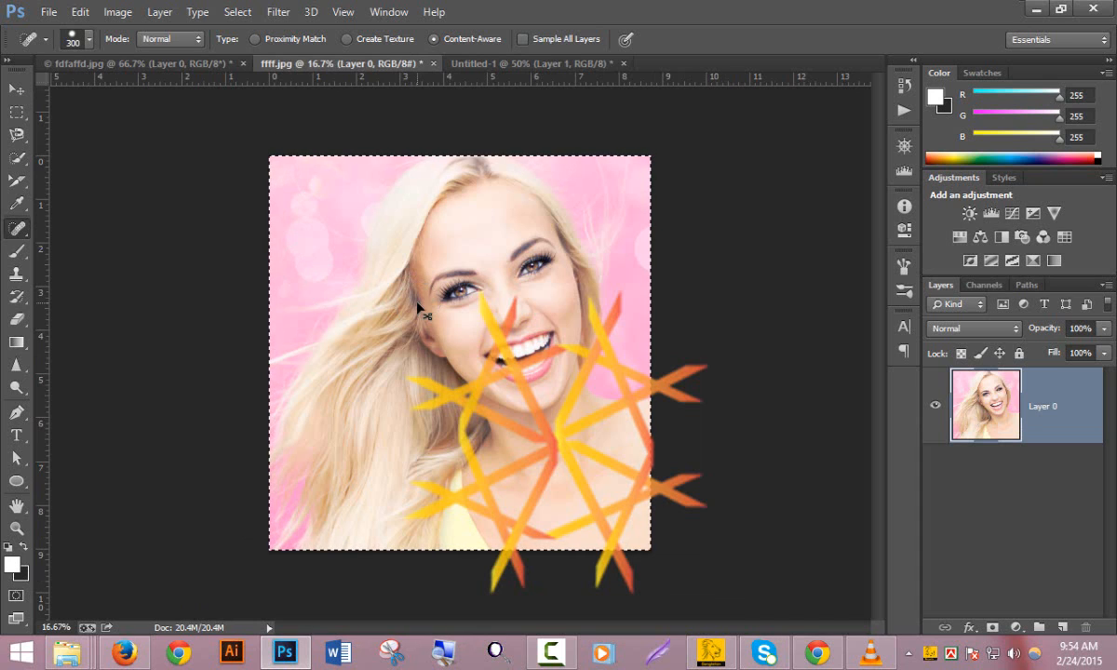
pyautogui.click(536, 63)
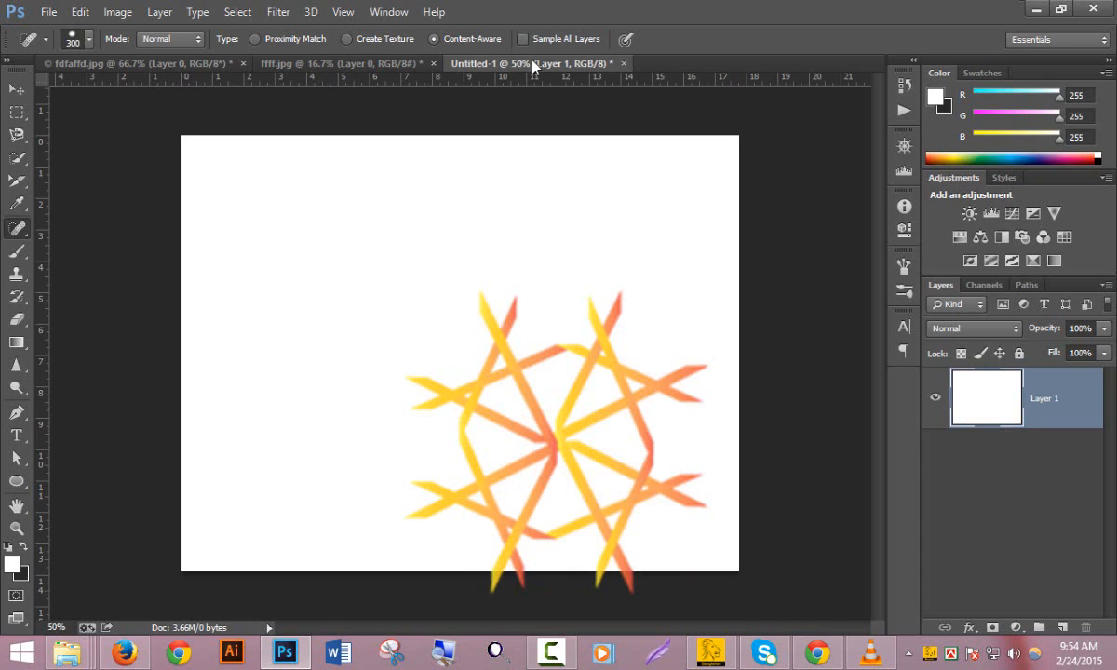
pyautogui.hotkey('ctrl', 'v')
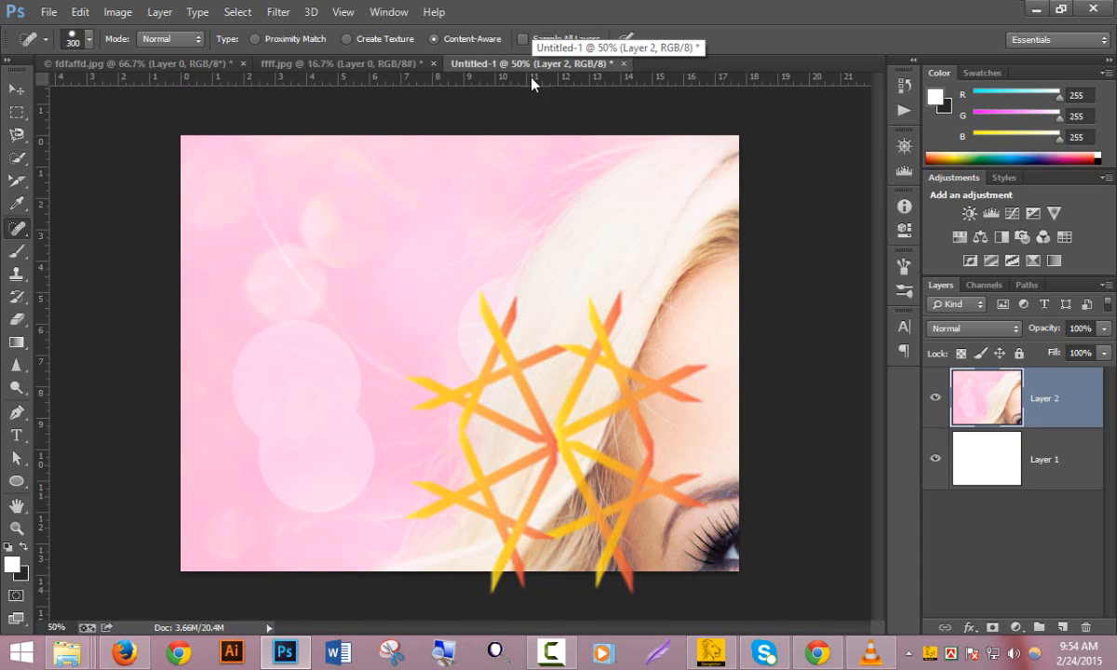
# Step: Scale the pasted ffff.jpg photo down to about 43% with Free Transform and move it to the canvas's left edge
pyautogui.click(16, 88)
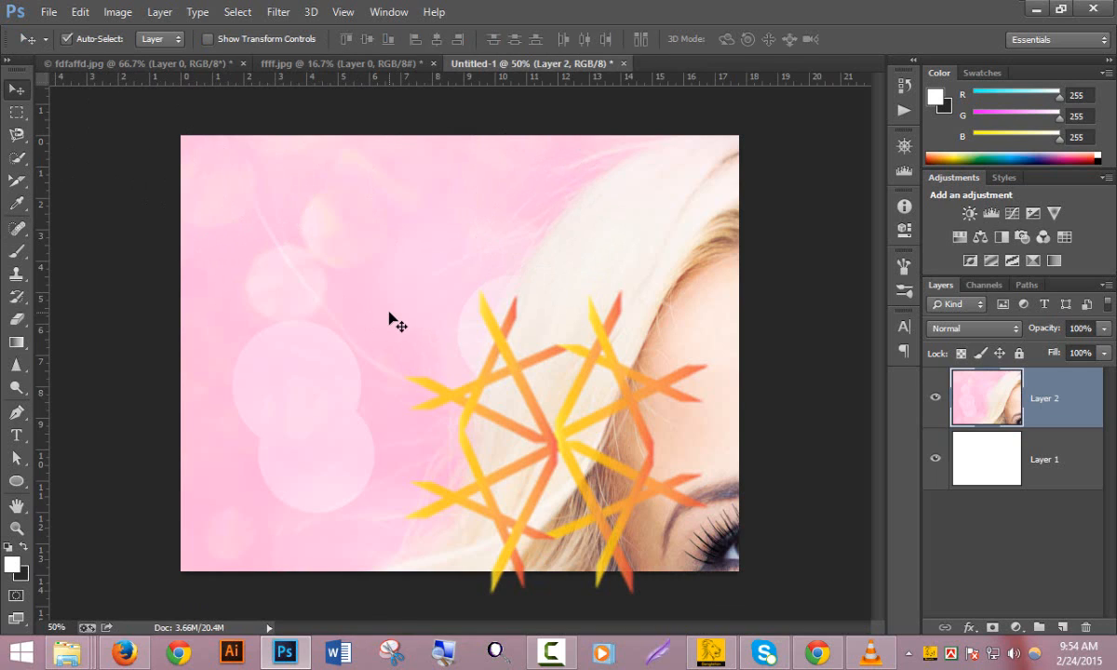
pyautogui.hotkey('ctrl', 't')
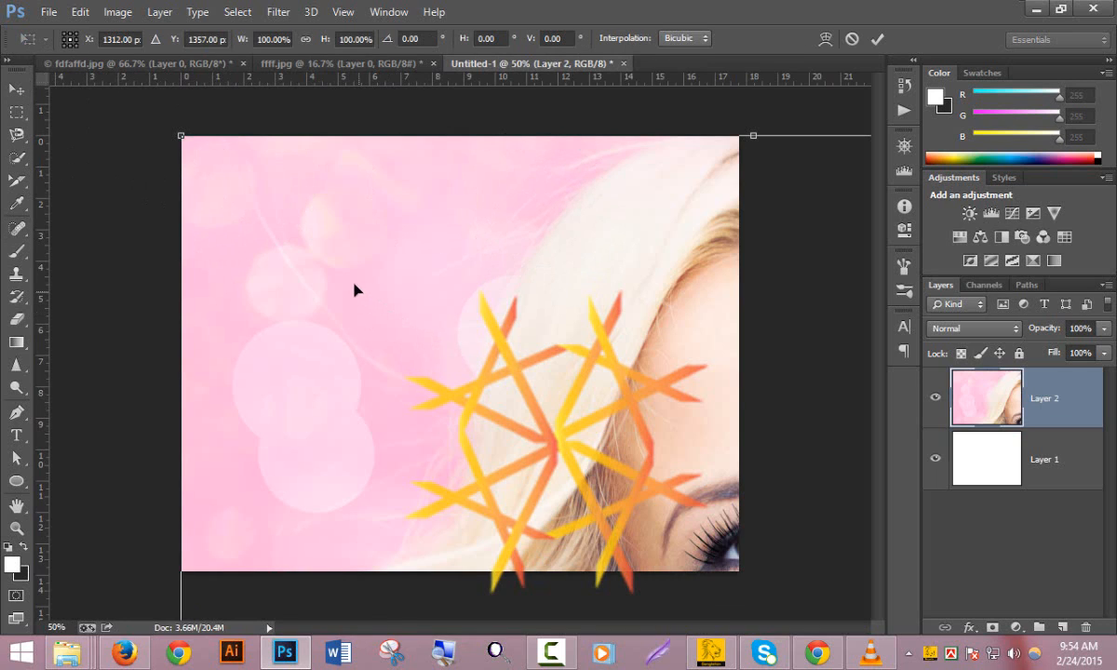
pyautogui.moveTo(180, 136); pyautogui.dragTo(509, 473)
pyautogui.moveTo(659, 535); pyautogui.dragTo(577, 462)
pyautogui.moveTo(456, 315); pyautogui.dragTo(454, 317)
pyautogui.moveTo(538, 489); pyautogui.dragTo(285, 197)
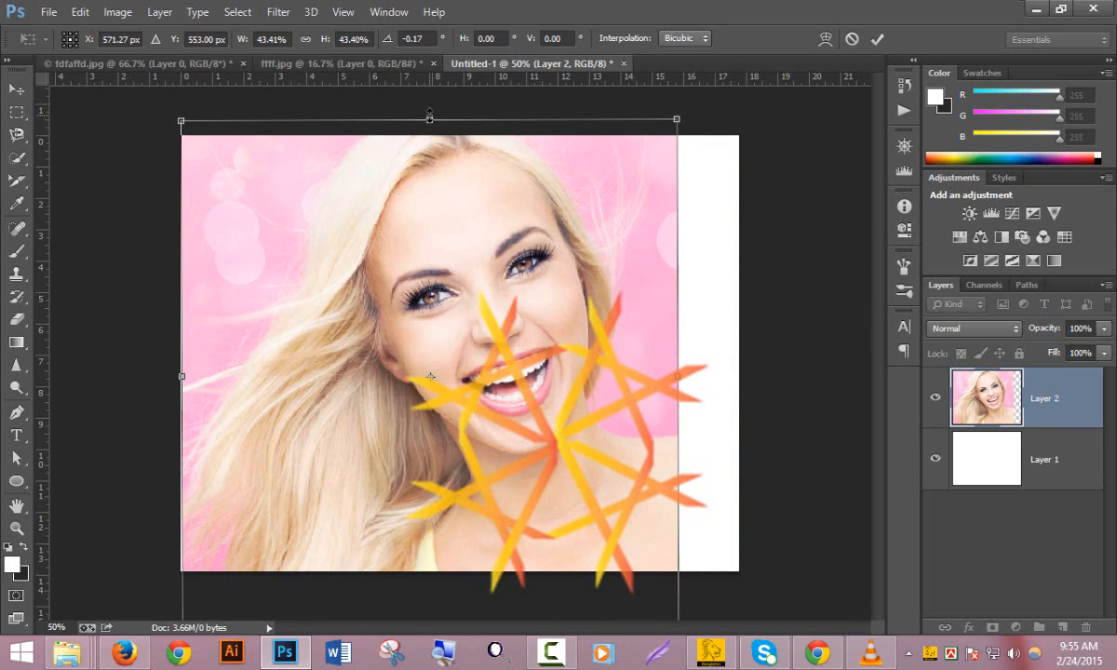
# Step: Narrow the photo to about 34.6% width, stretch it to the canvas height against the left edge, and apply the transform
pyautogui.moveTo(429, 118); pyautogui.dragTo(429, 207)
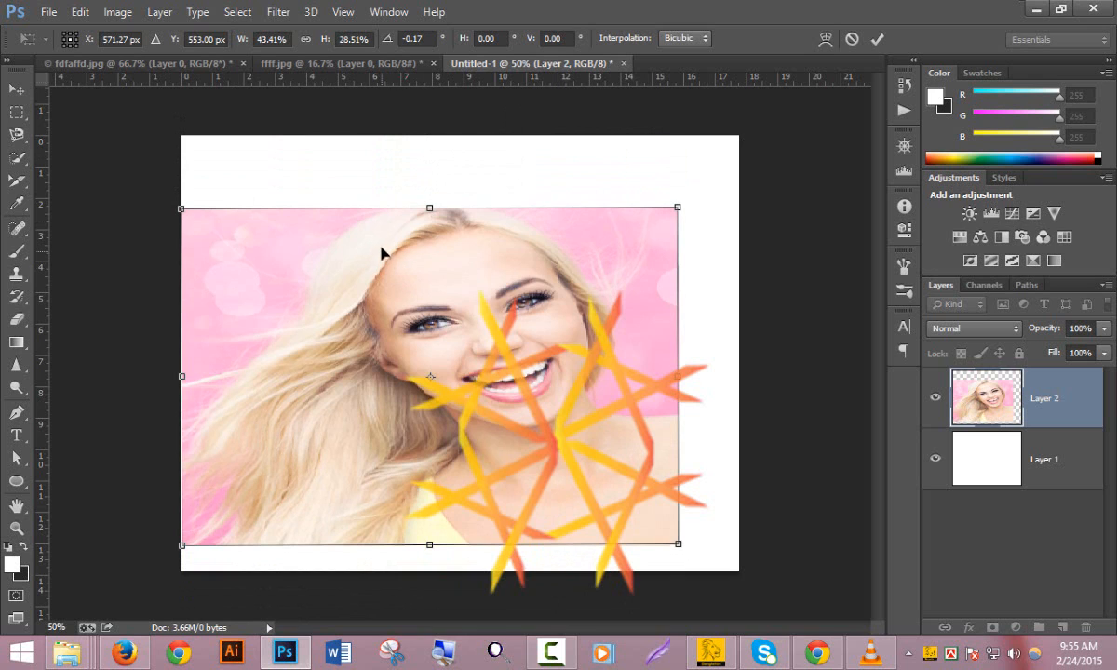
pyautogui.moveTo(382, 254); pyautogui.dragTo(380, 198)
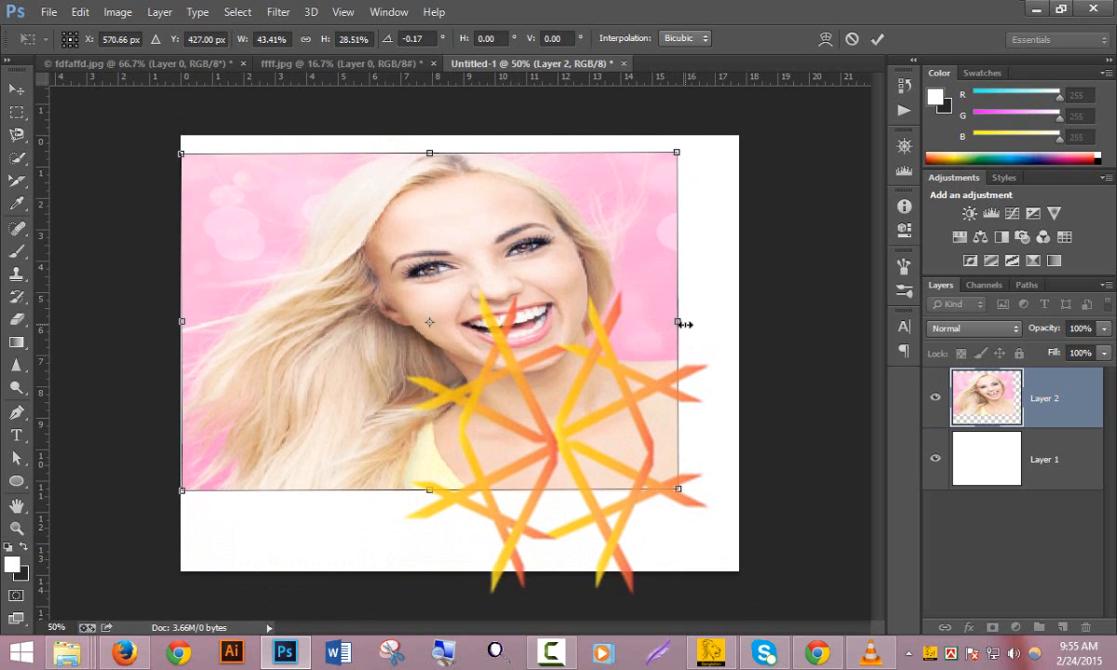
pyautogui.moveTo(684, 324); pyautogui.dragTo(629, 320)
pyautogui.moveTo(541, 252); pyautogui.dragTo(507, 248)
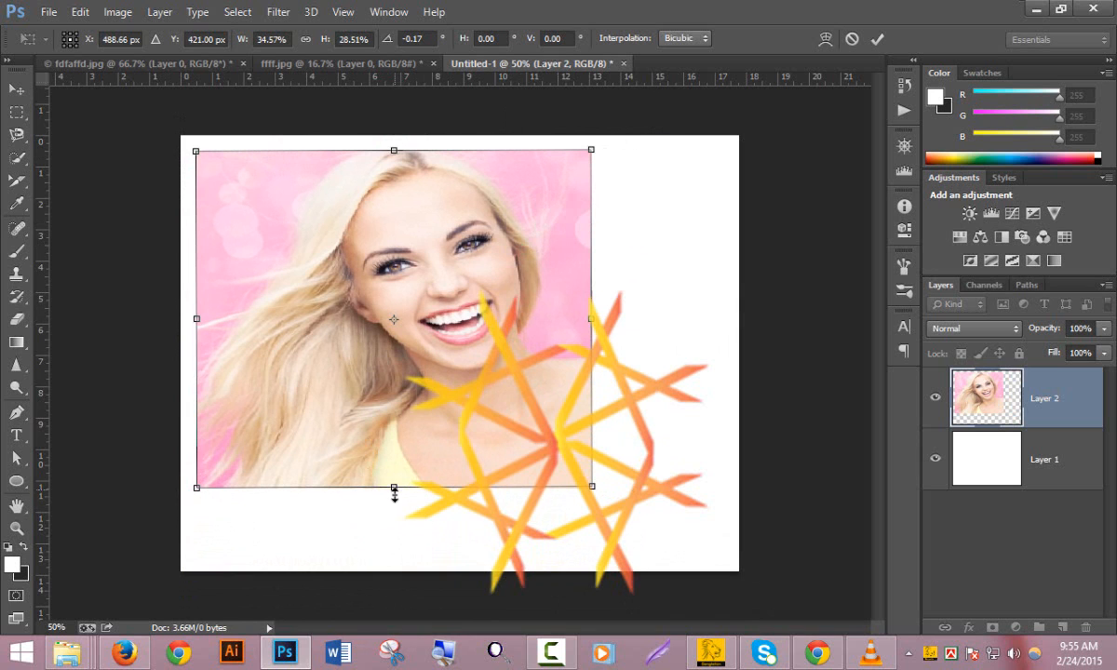
pyautogui.moveTo(394, 495); pyautogui.dragTo(400, 526)
pyautogui.moveTo(514, 384); pyautogui.dragTo(472, 428)
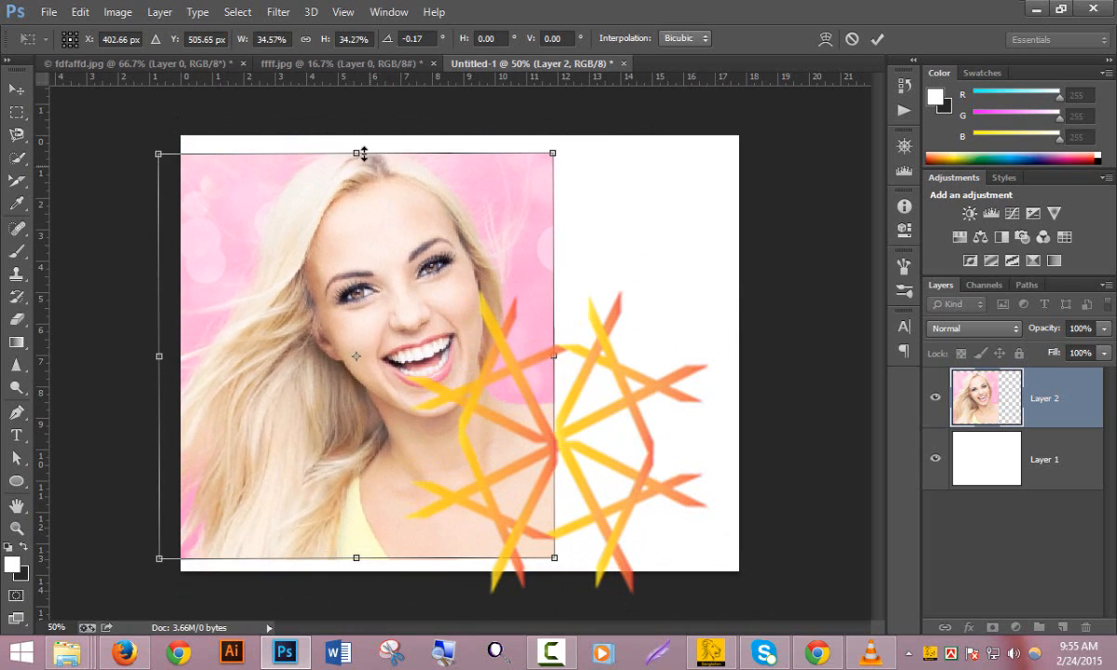
pyautogui.moveTo(356, 149); pyautogui.dragTo(355, 137)
pyautogui.press('Return')
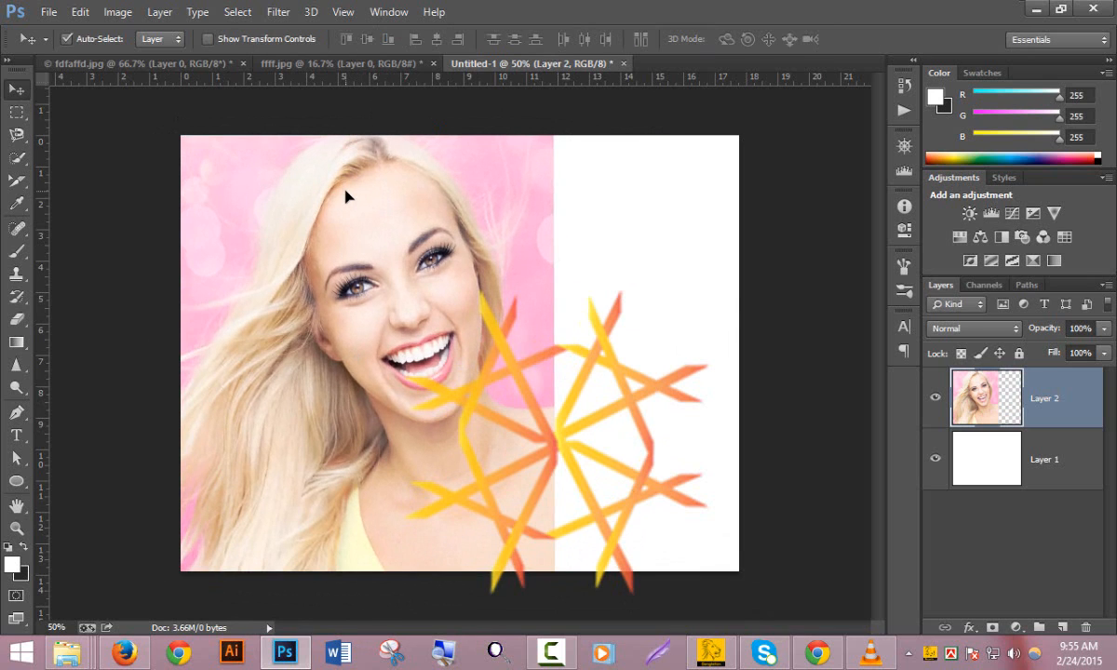
# Step: Copy the entire fdfaffd.jpg image and paste it as a new layer above the first photo in Untitled-1
pyautogui.click(309, 64)
pyautogui.click(145, 63)
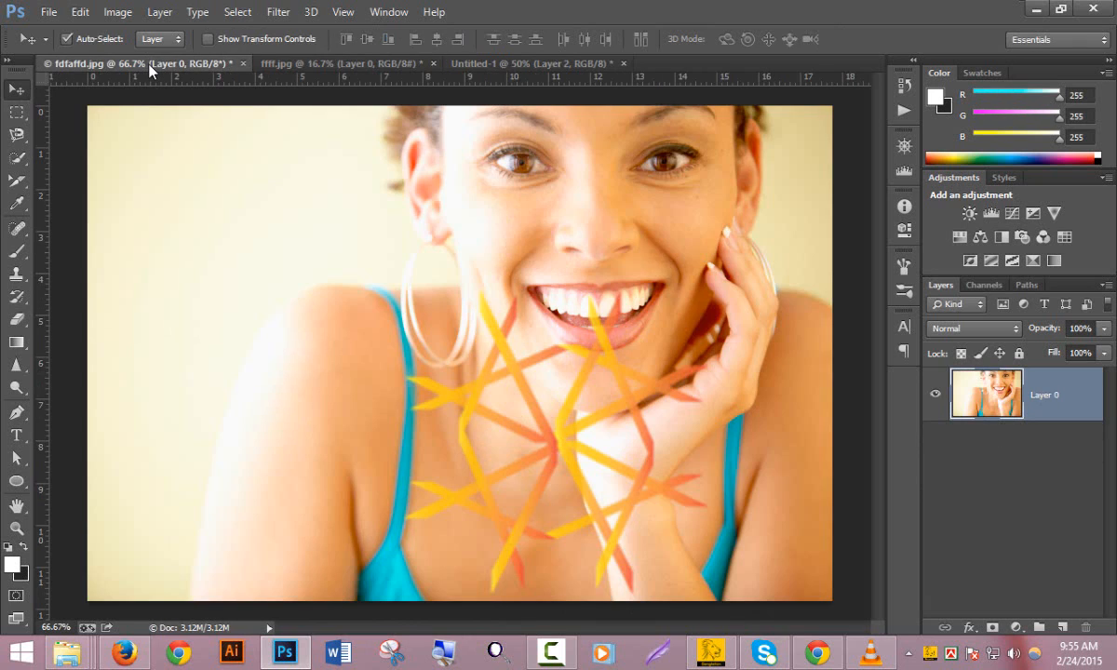
pyautogui.hotkey('ctrl', 'a')
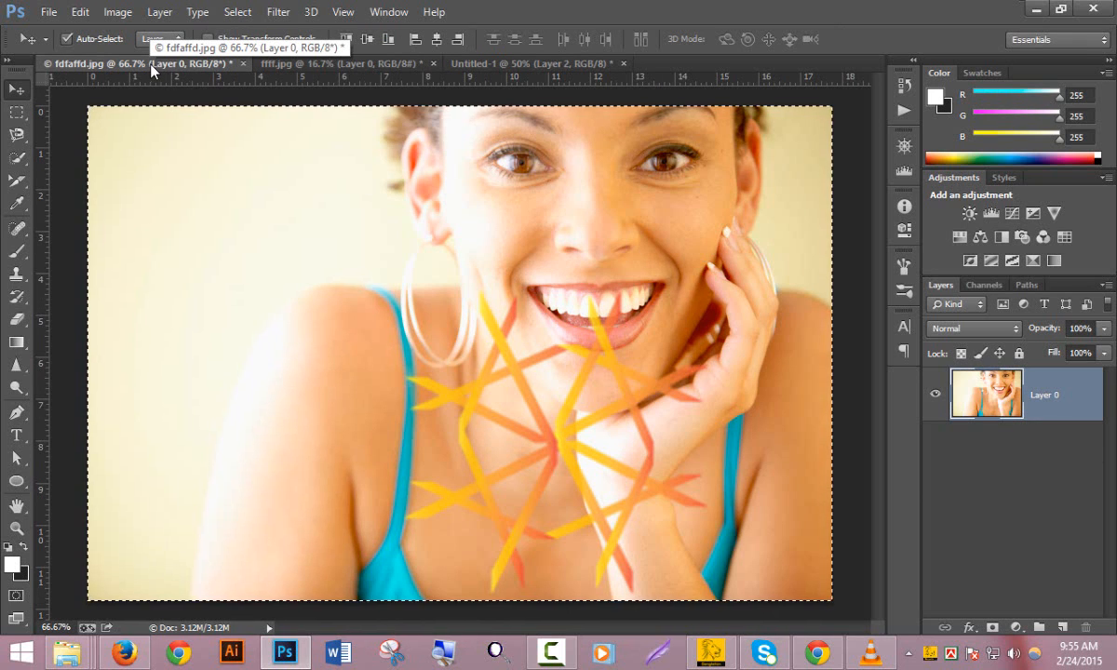
pyautogui.click(481, 62)
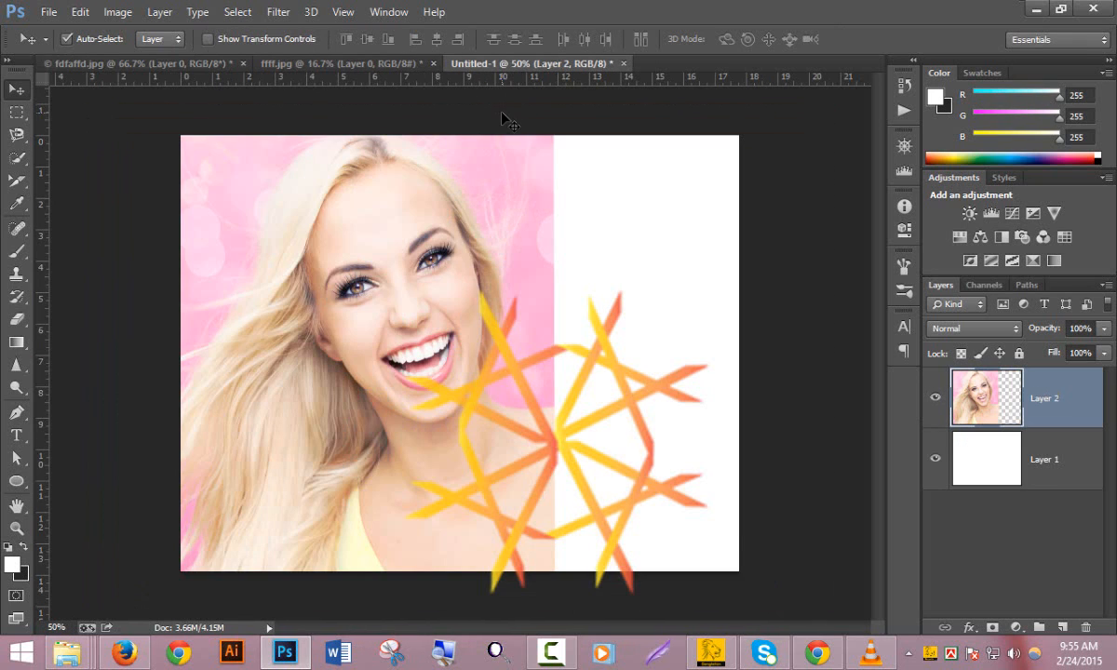
pyautogui.hotkey('ctrl', 'v')
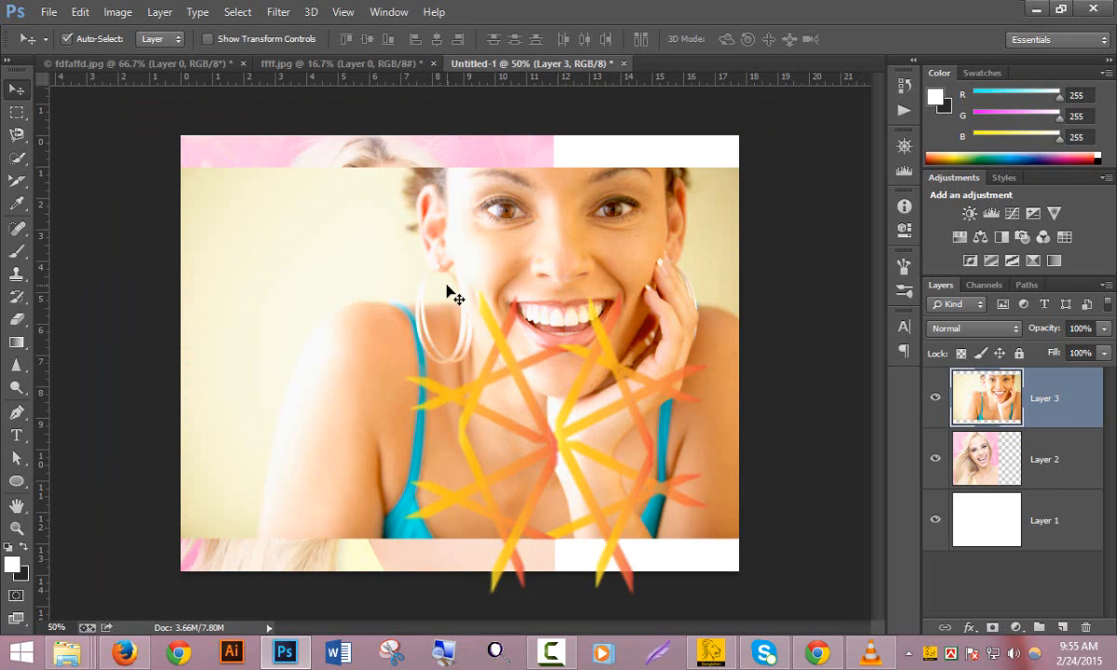
# Step: Scale the photo on Layer 3 down to about 67% with Free Transform and move it to the canvas's upper-right corner
pyautogui.hotkey('ctrl', 't')
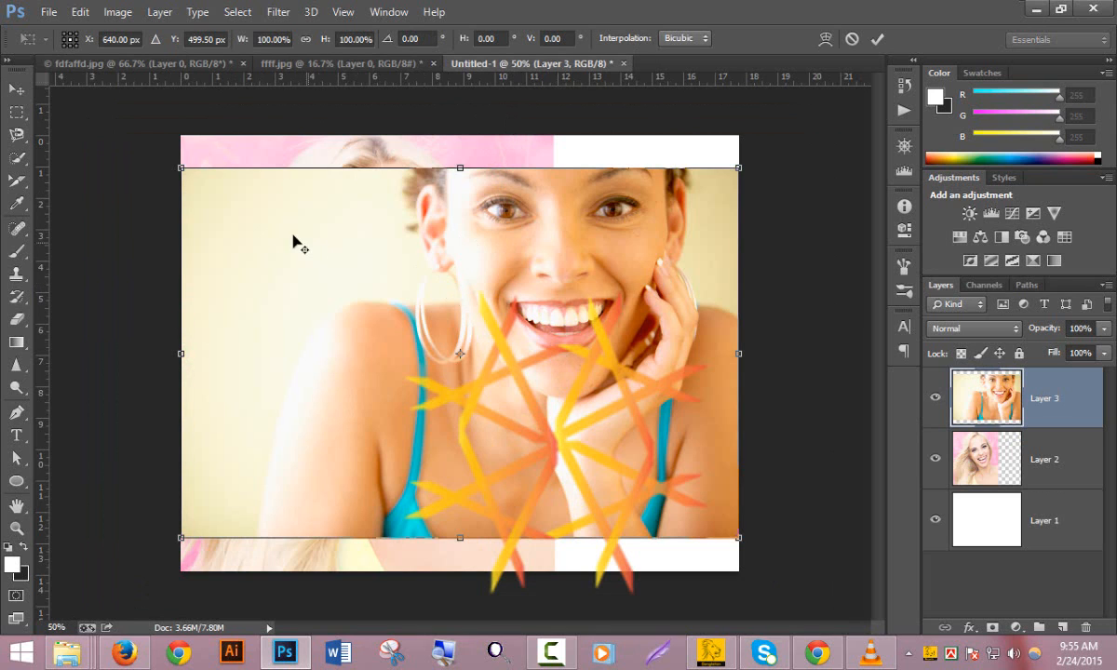
pyautogui.moveTo(216, 171); pyautogui.dragTo(327, 205)
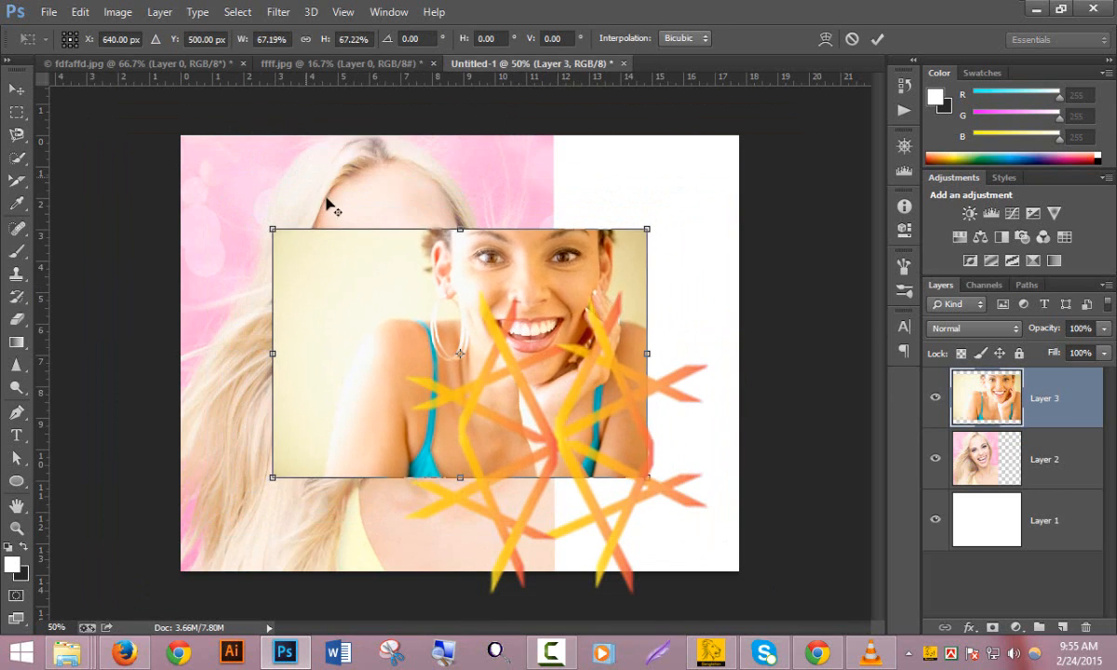
pyautogui.moveTo(449, 352); pyautogui.dragTo(618, 265)
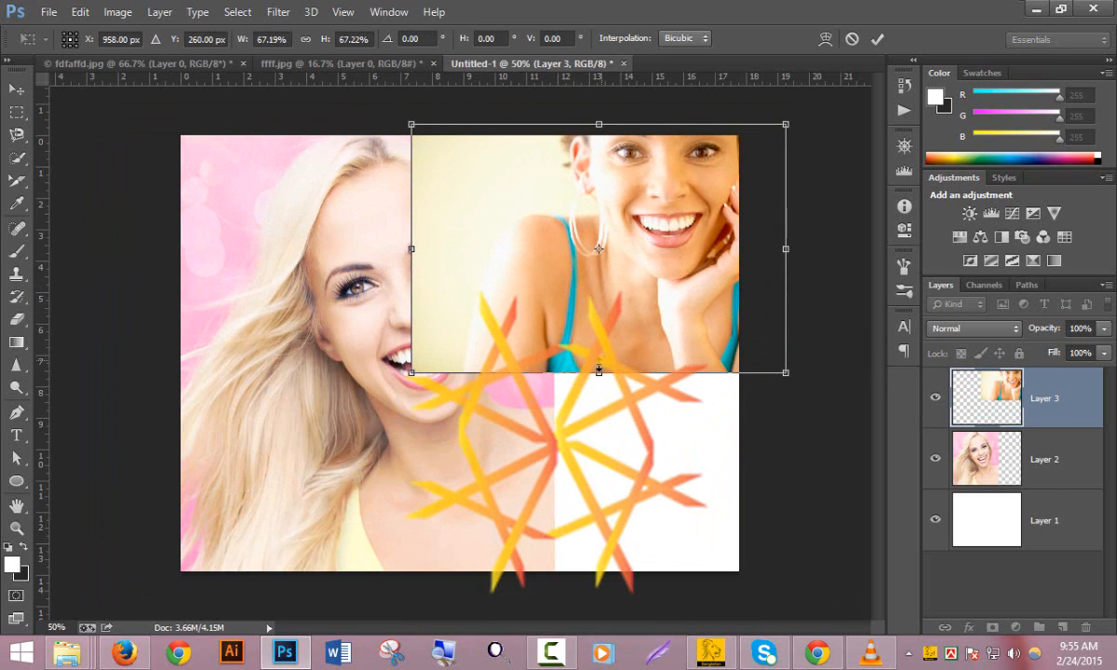
# Step: Stretch the photo to about 120.6% height down to the canvas's bottom edge, narrow it from its left side, and apply the transform
pyautogui.moveTo(599, 385); pyautogui.dragTo(599, 569)
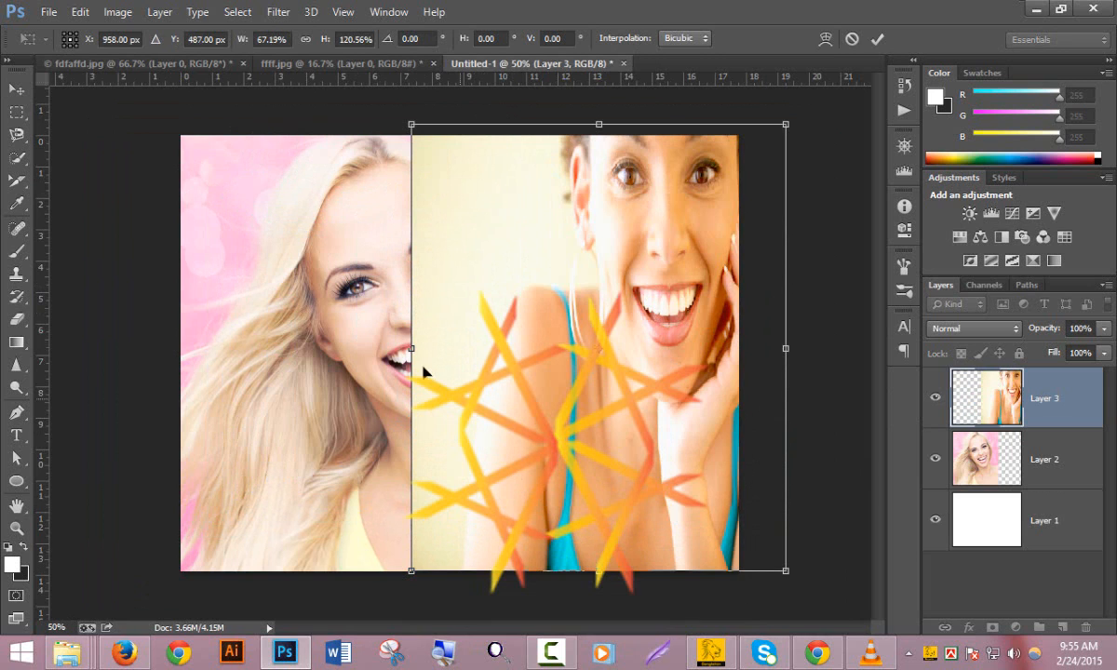
pyautogui.moveTo(412, 347); pyautogui.dragTo(504, 348)
pyautogui.press('Return')
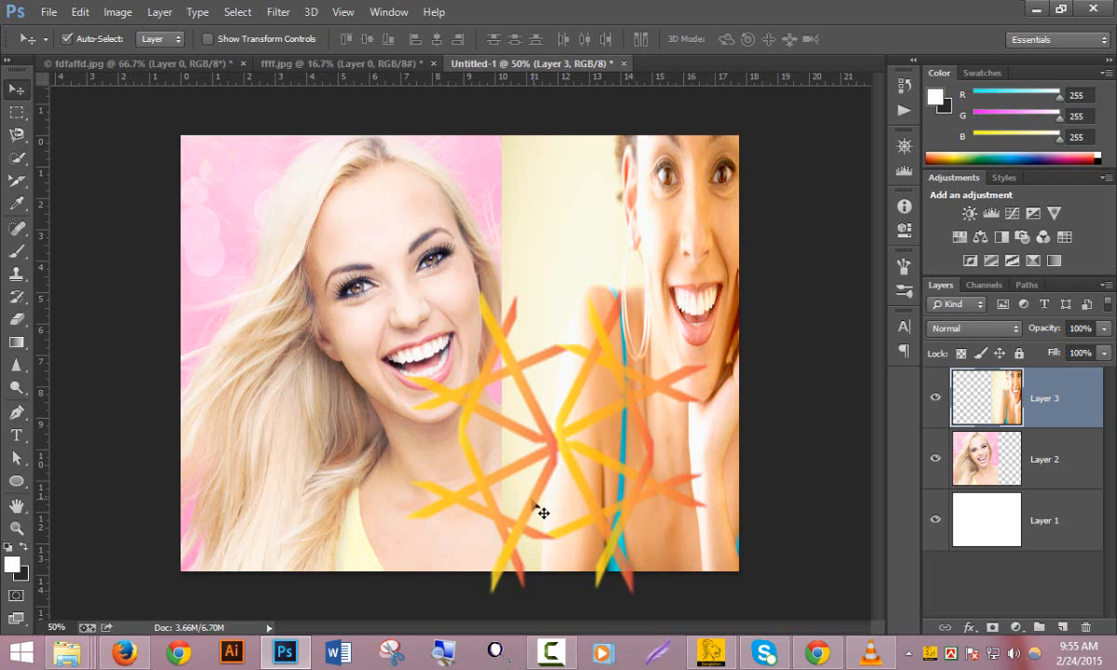
# Step: Move the Layer 3 photo left over the first portrait, widen it to about 117.5% up to the canvas's right edge, and apply the transform
pyautogui.moveTo(642, 359); pyautogui.dragTo(569, 352)
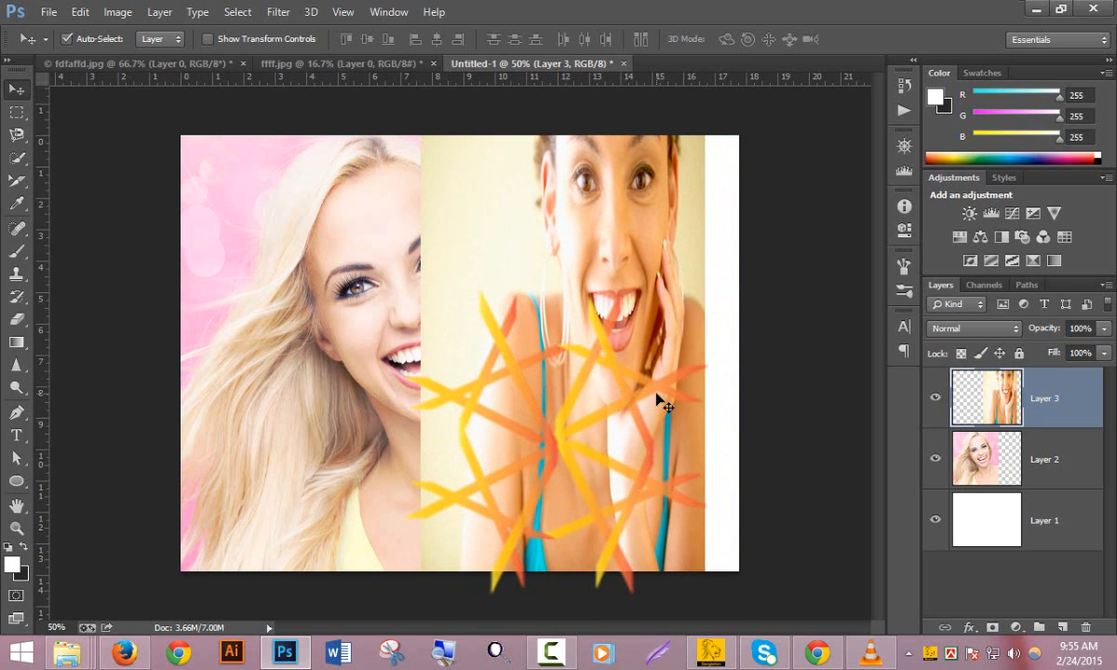
pyautogui.hotkey('ctrl', 't')
pyautogui.moveTo(698, 355); pyautogui.dragTo(734, 363)
pyautogui.moveTo(617, 365); pyautogui.dragTo(600, 366)
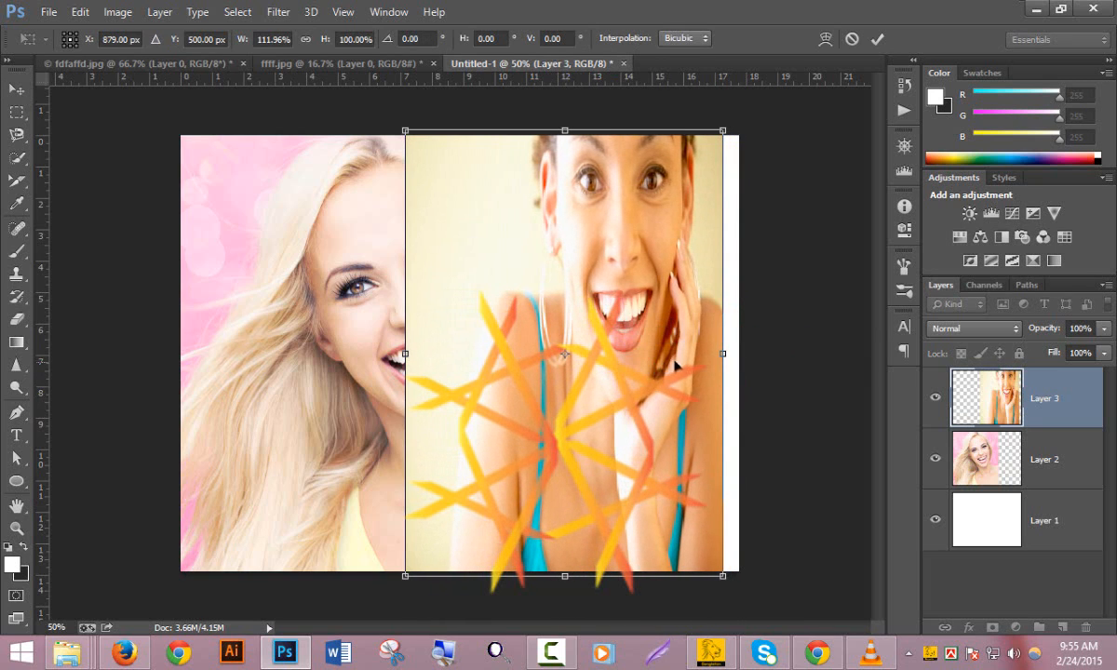
pyautogui.moveTo(732, 353); pyautogui.dragTo(740, 354)
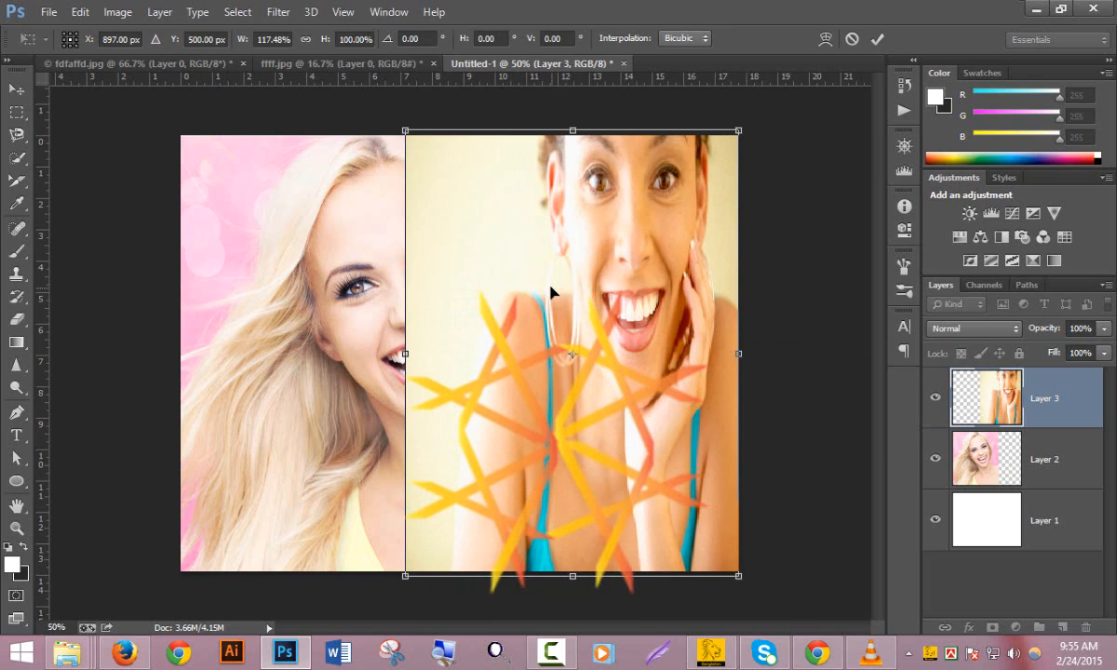
pyautogui.press('Return')
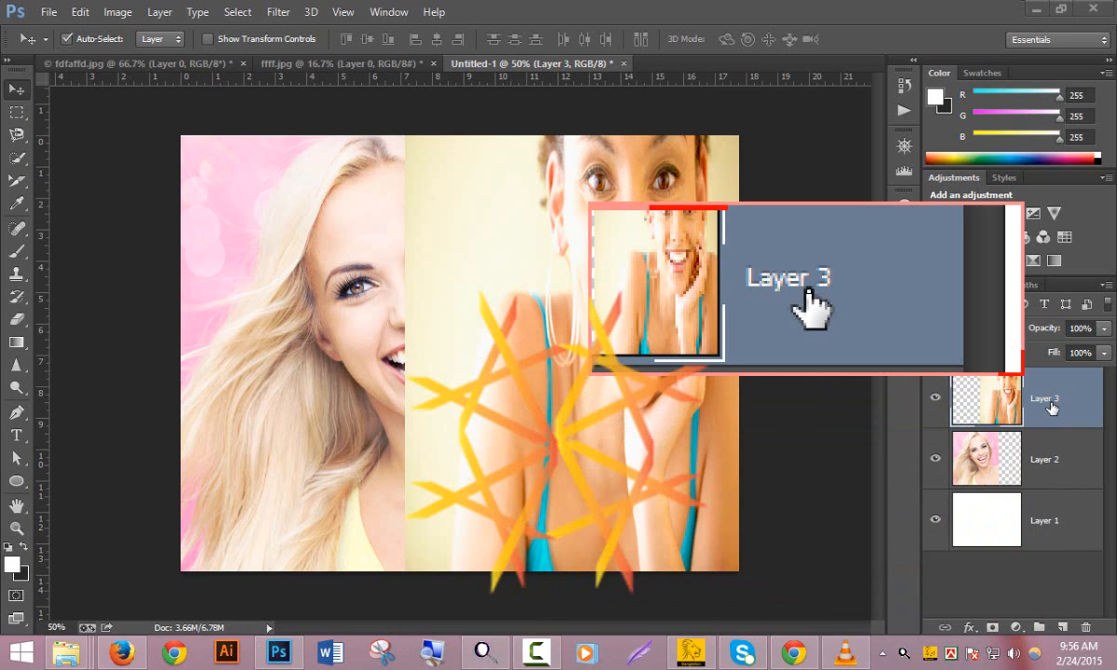
# Step: Add a layer mask to Layer 3 and make black the foreground color with white as background
pyautogui.click(992, 630)
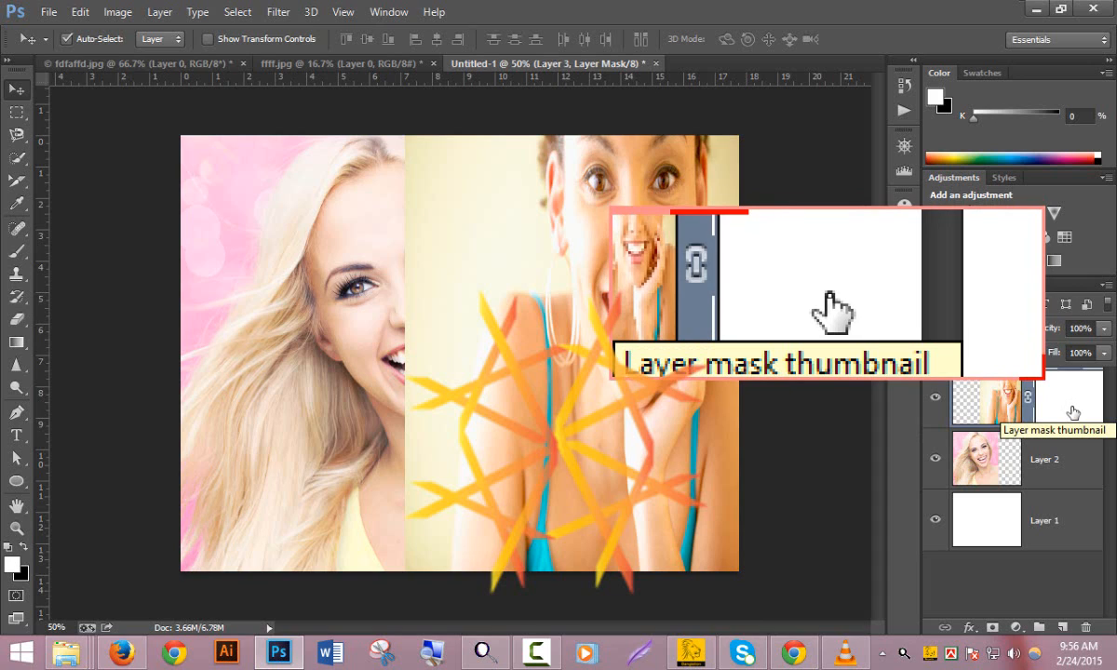
pyautogui.click(25, 551)
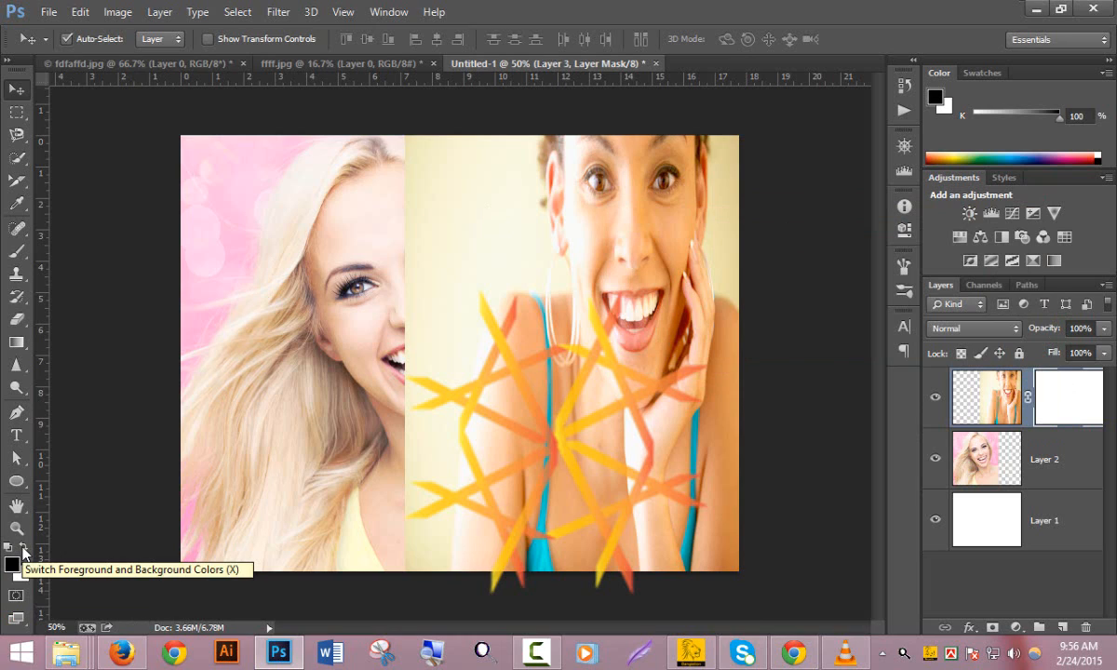
pyautogui.click(24, 551)
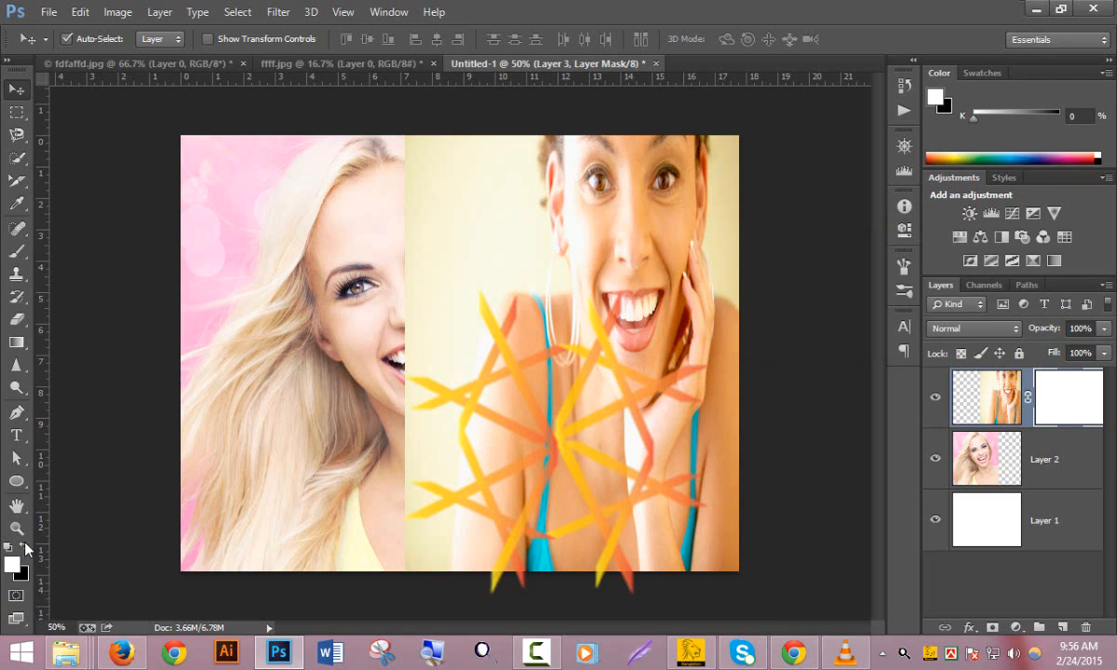
pyautogui.click(26, 549)
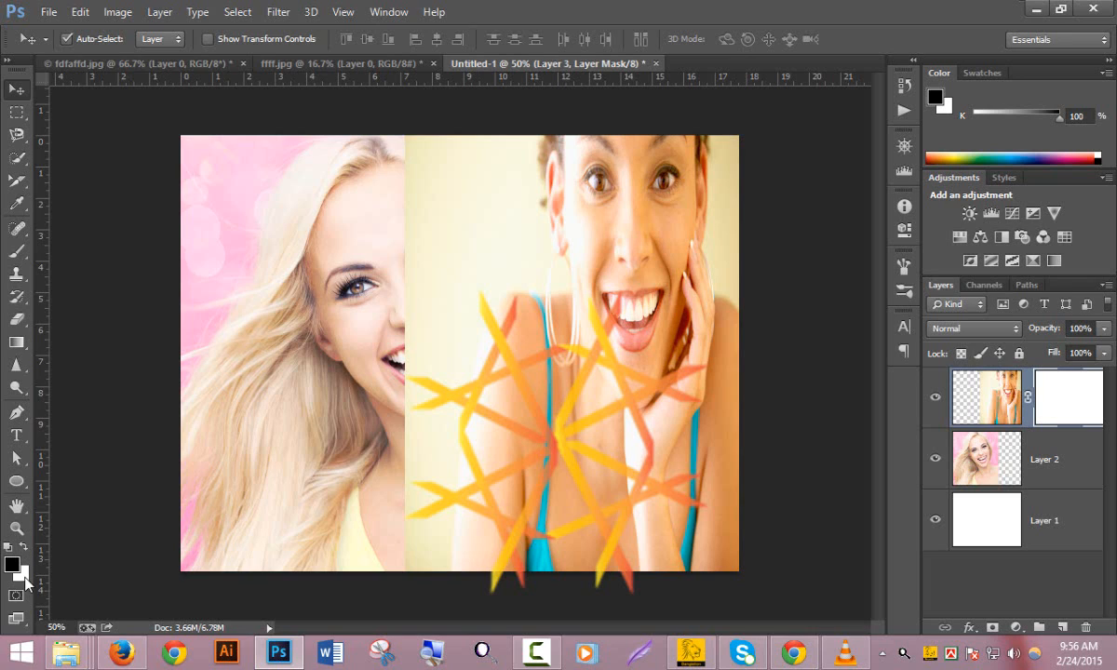
# Step: Set up the Brush tool with a soft round tip of 73 px and 0% hardness
pyautogui.click(18, 251)
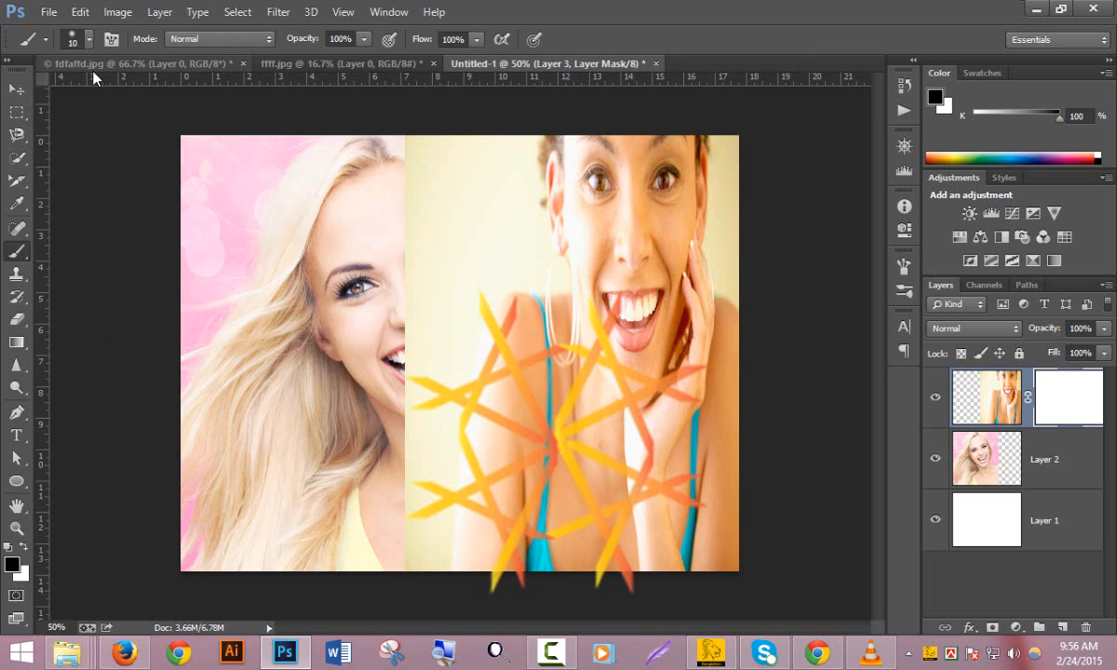
pyautogui.click(90, 41)
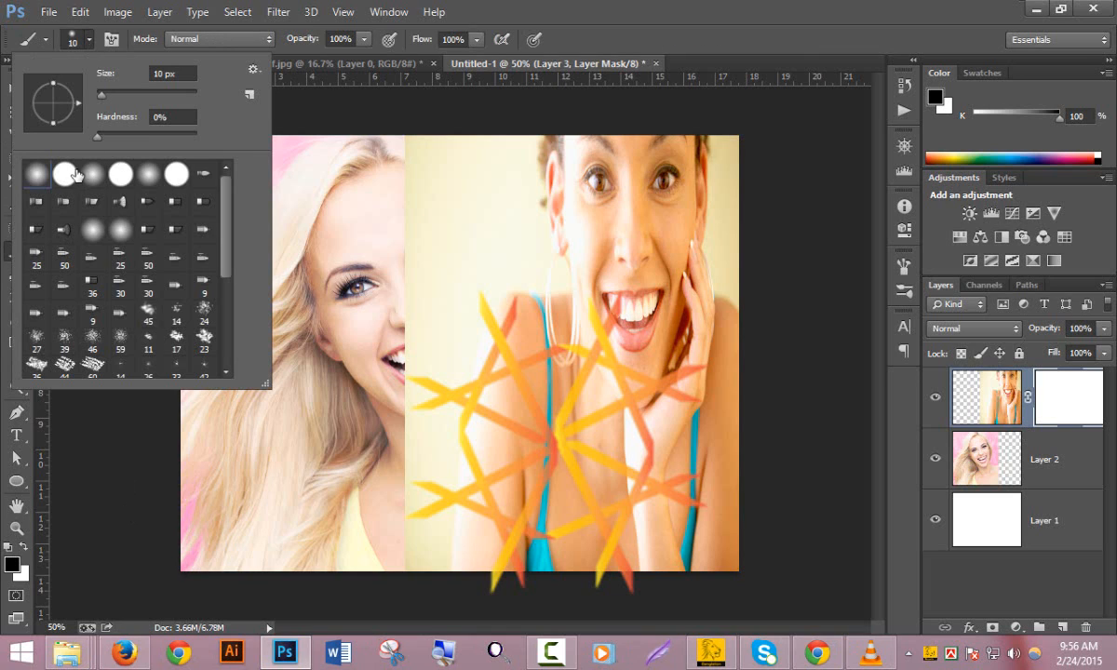
pyautogui.click(92, 175)
pyautogui.moveTo(108, 90)
pyautogui.mouseDown()
pyautogui.moveTo(100, 93)
pyautogui.moveTo(133, 94)
pyautogui.mouseUp()
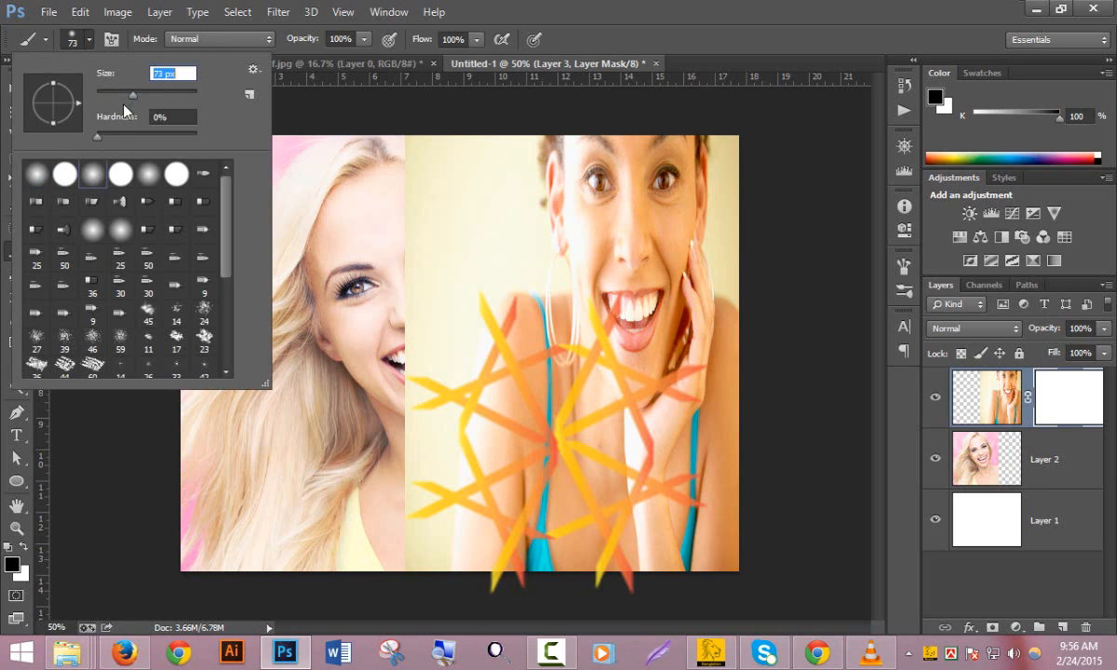
# Step: Paint black on Layer 3's mask along the seam to hide the photo's left part and blend it into the blonde woman's portrait
pyautogui.moveTo(419, 133)
pyautogui.mouseDown()
pyautogui.moveTo(392, 588)
pyautogui.moveTo(456, 166)
pyautogui.moveTo(443, 184)
pyautogui.moveTo(400, 528)
pyautogui.moveTo(489, 337)
pyautogui.moveTo(493, 154)
pyautogui.mouseUp()
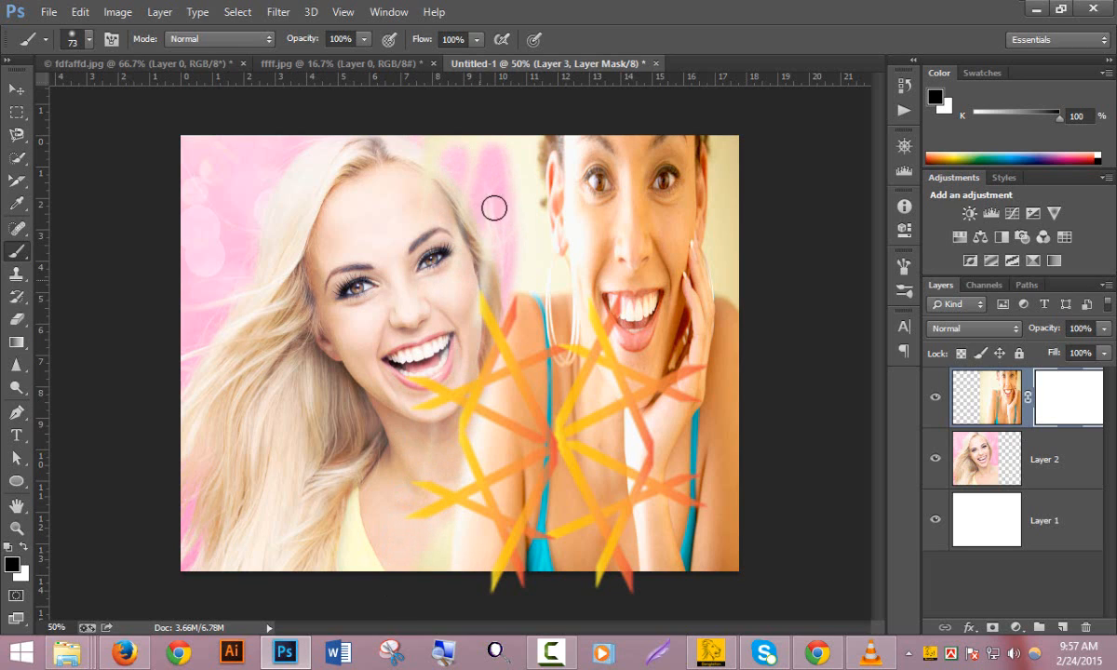
pyautogui.moveTo(491, 206); pyautogui.dragTo(463, 186)
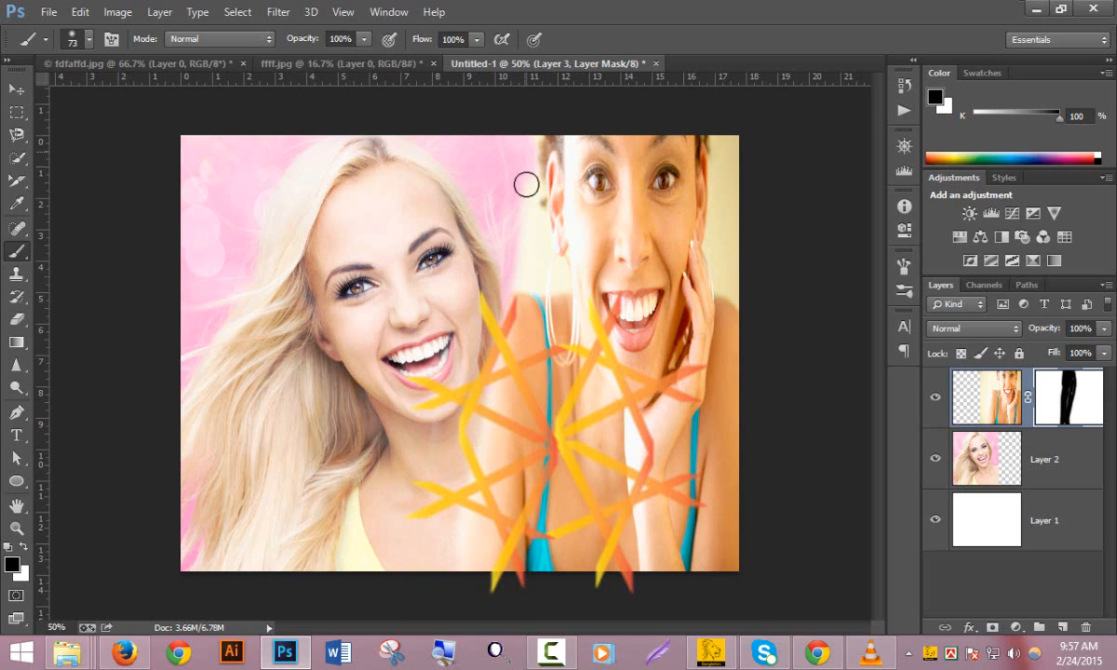
pyautogui.moveTo(526, 184)
pyautogui.mouseDown()
pyautogui.moveTo(523, 233)
pyautogui.moveTo(526, 216)
pyautogui.moveTo(535, 257)
pyautogui.moveTo(542, 267)
pyautogui.moveTo(544, 233)
pyautogui.moveTo(558, 273)
pyautogui.moveTo(516, 284)
pyautogui.moveTo(215, 473)
pyautogui.mouseUp()
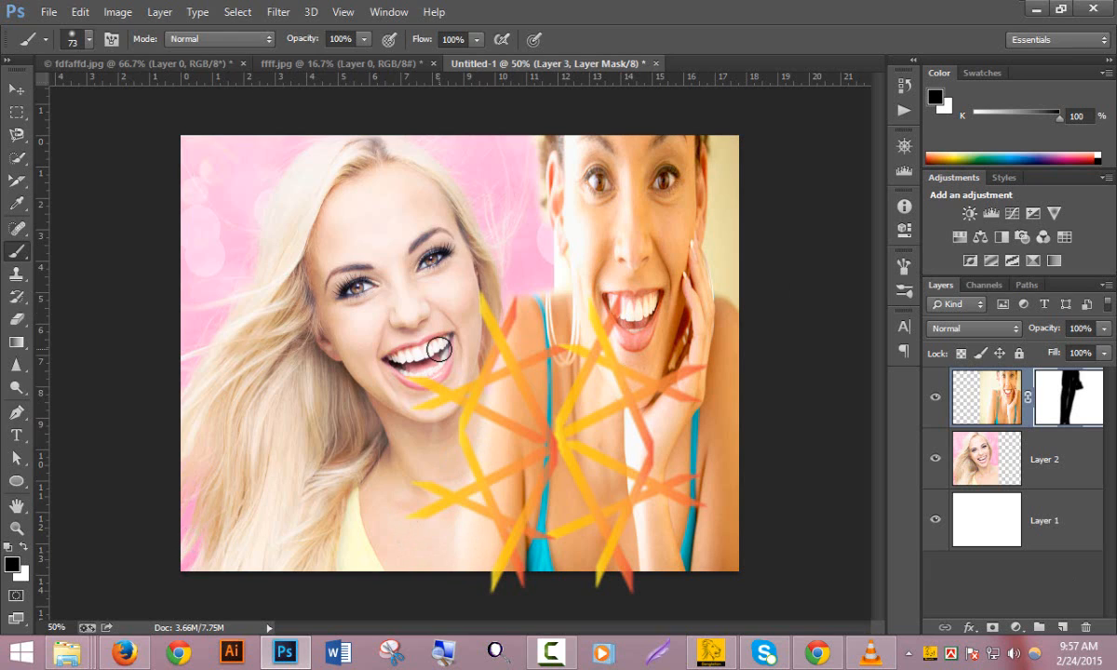
# Step: Save the layered document to the Desktop in Photoshop format as Untitled-1.psd
pyautogui.hotkey('ctrl', 'shift', 's')
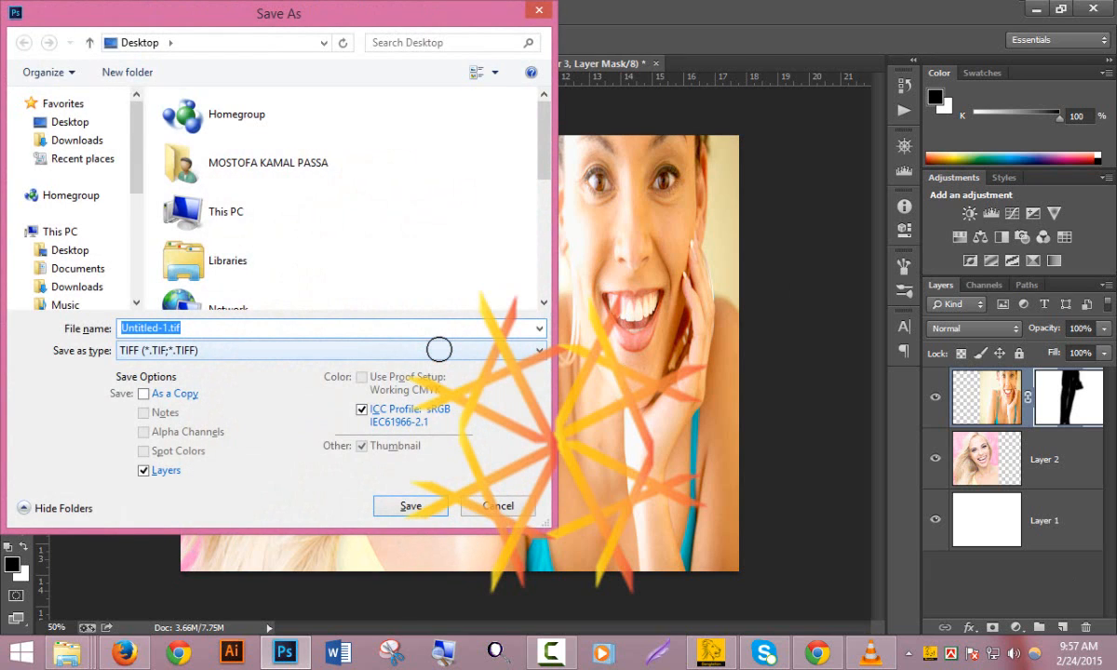
pyautogui.click(226, 352)
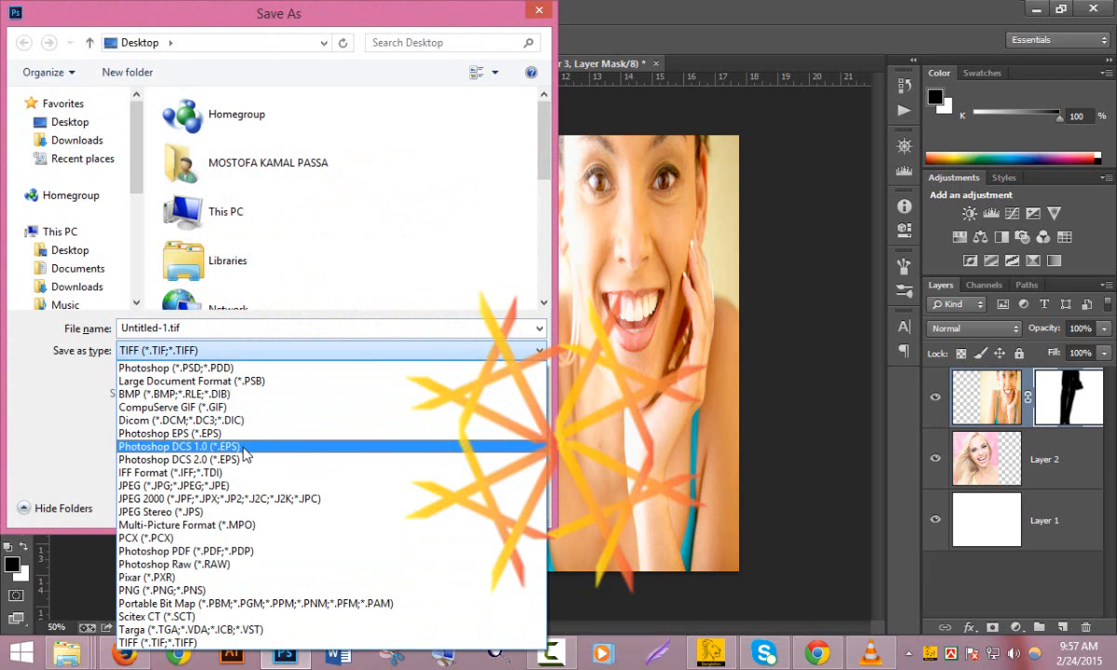
pyautogui.click(322, 354)
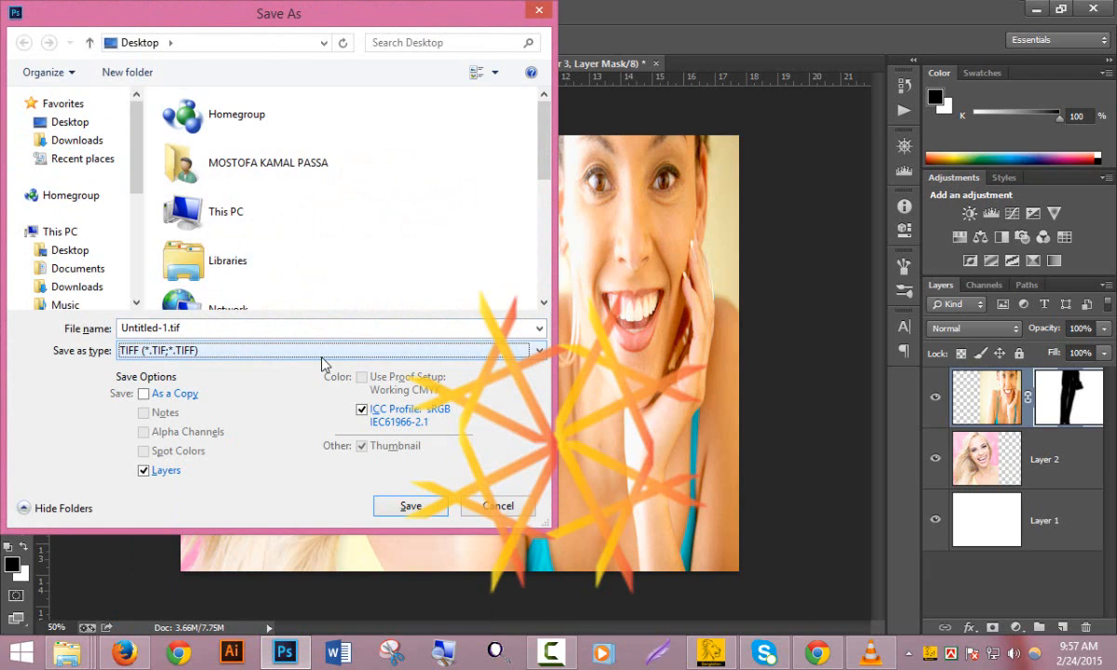
pyautogui.click(270, 352)
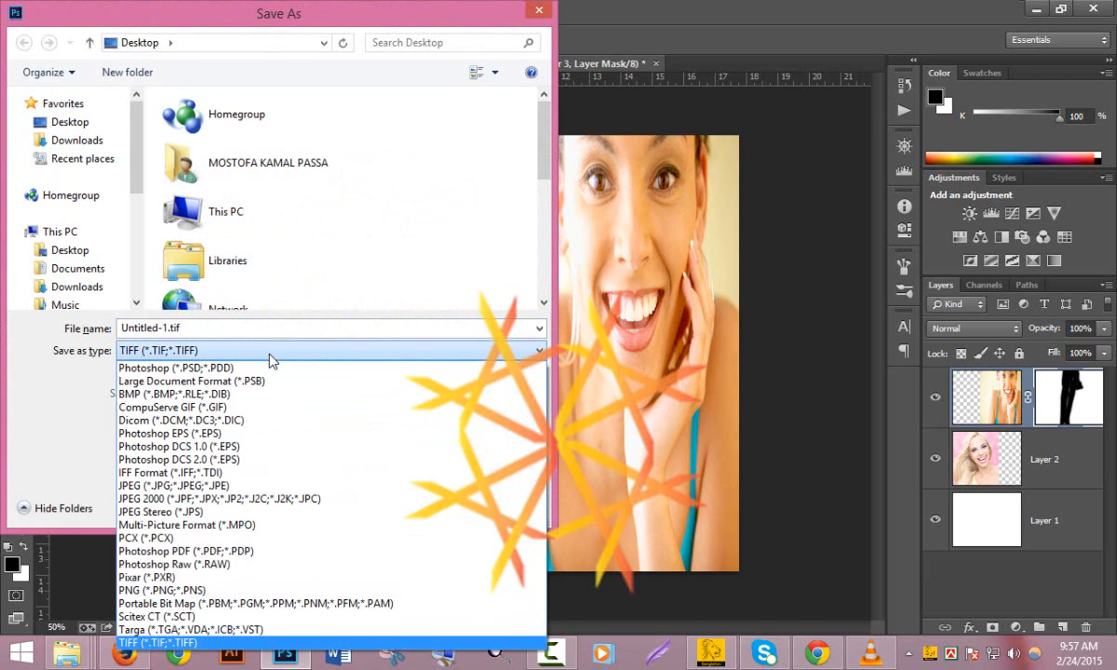
pyautogui.click(186, 368)
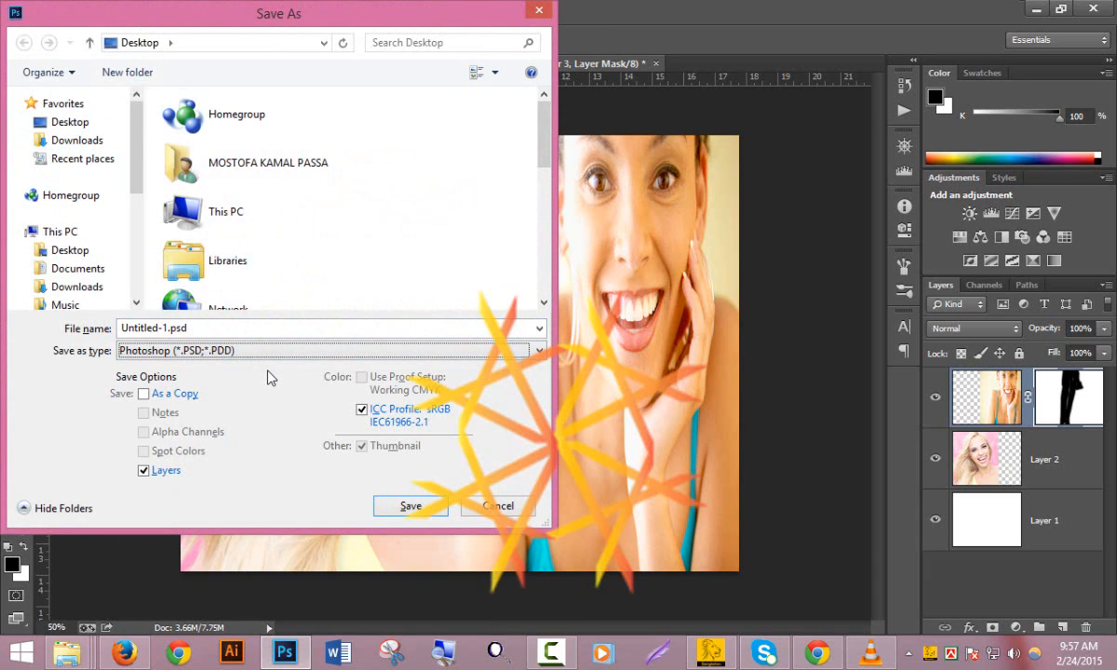
pyautogui.click(110, 251)
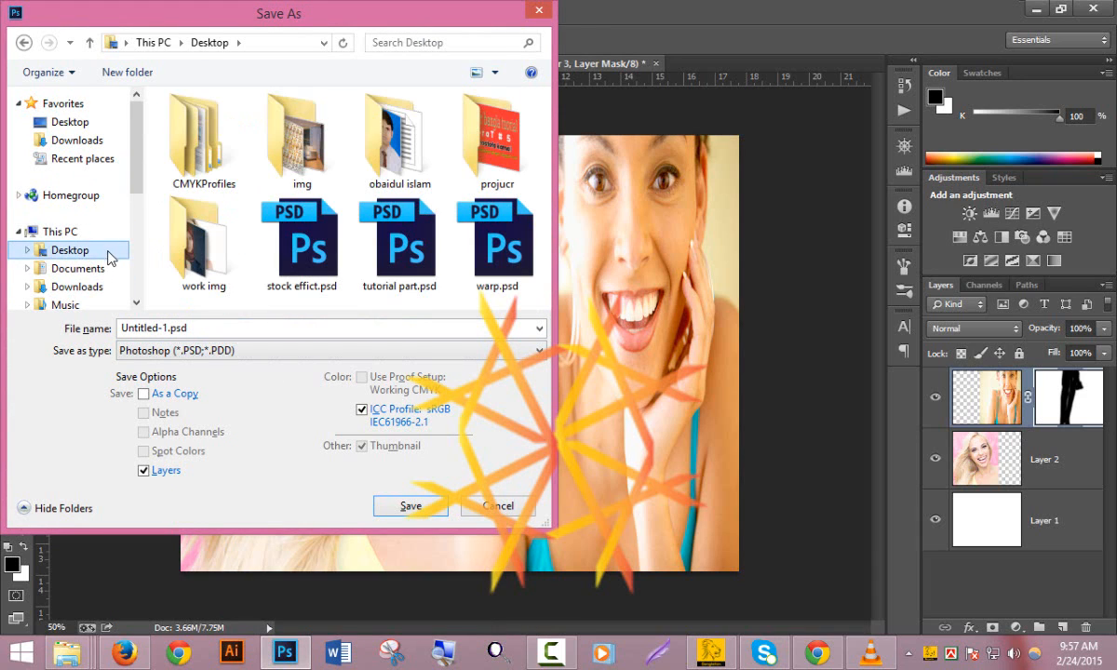
pyautogui.click(406, 509)
pyautogui.click(769, 194)
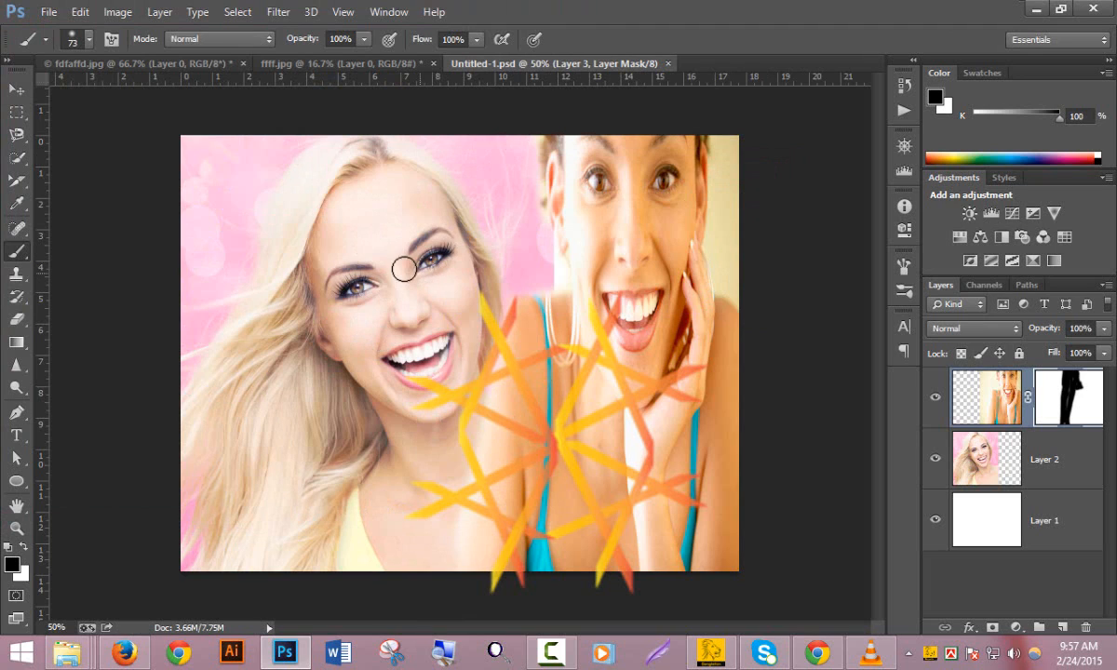
# Step: Duplicate the whole document as Untitled-1 copy, keeping its layers unmerged
pyautogui.click(109, 14)
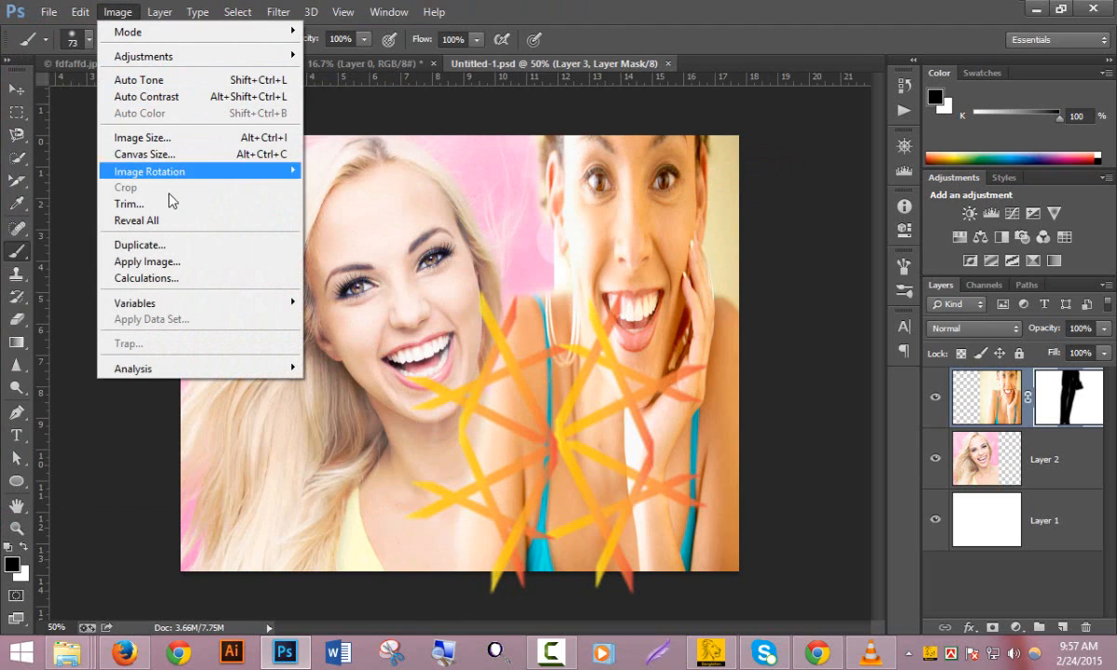
pyautogui.click(182, 249)
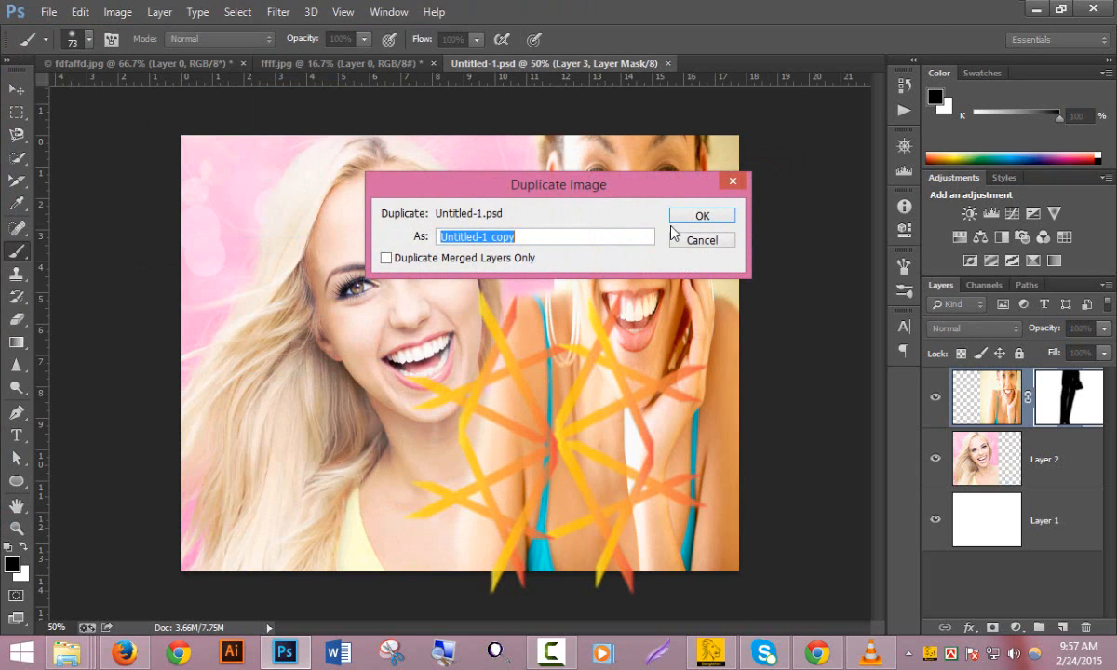
pyautogui.click(703, 219)
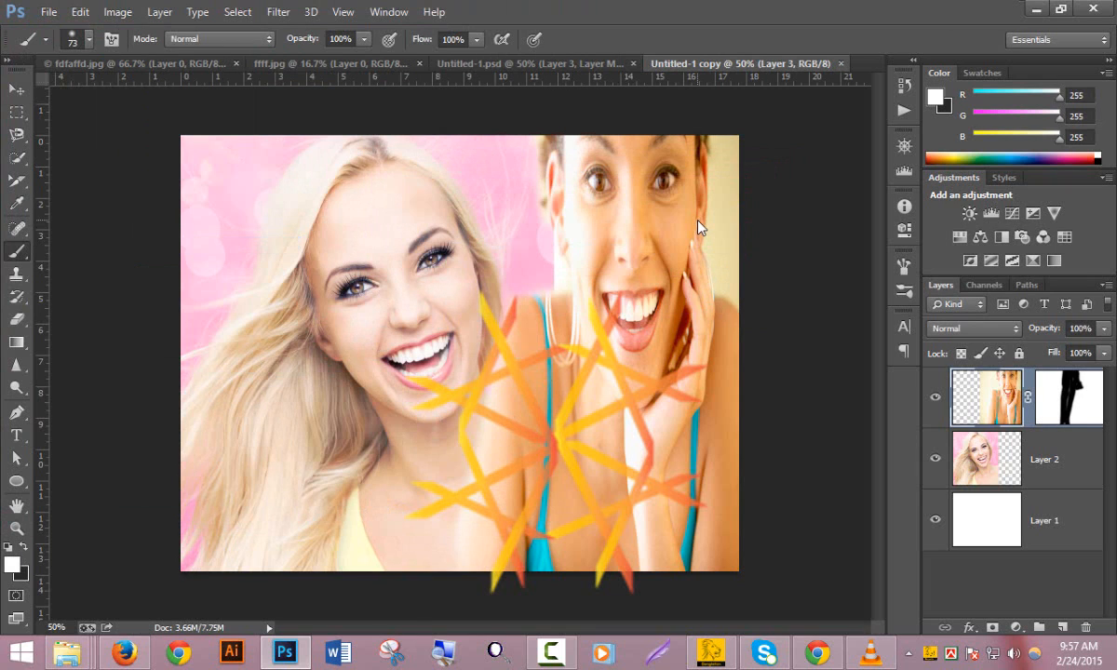
# Step: Try removing Layer 3's mask in the duplicate document by applying it to the layer, and undo each application
pyautogui.moveTo(1050, 405); pyautogui.dragTo(1086, 627)
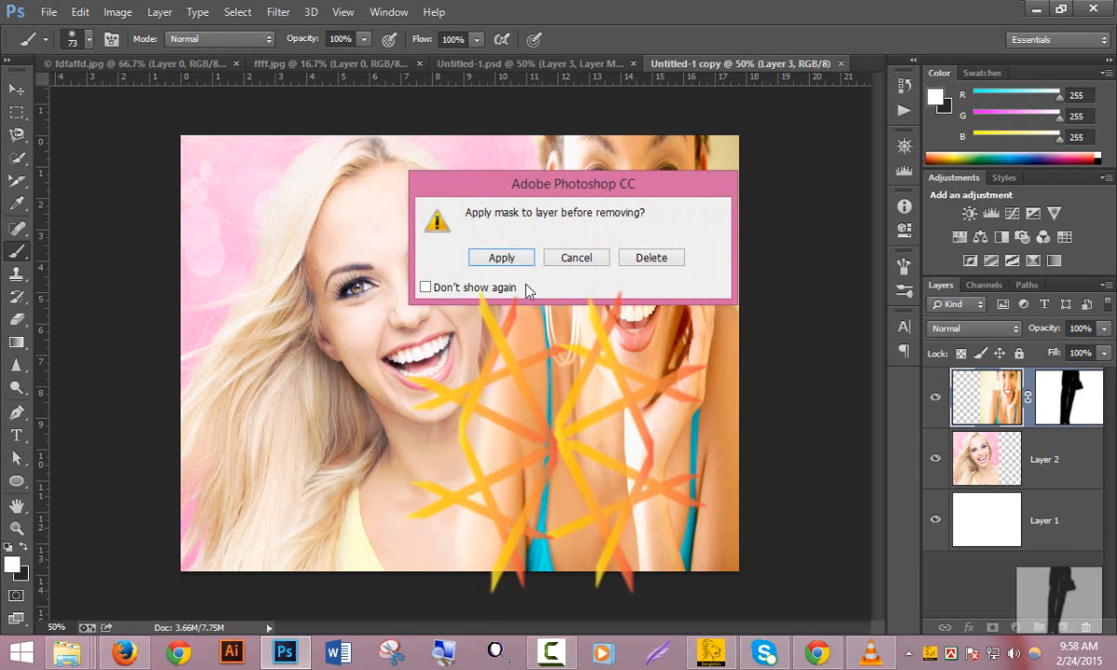
pyautogui.click(503, 258)
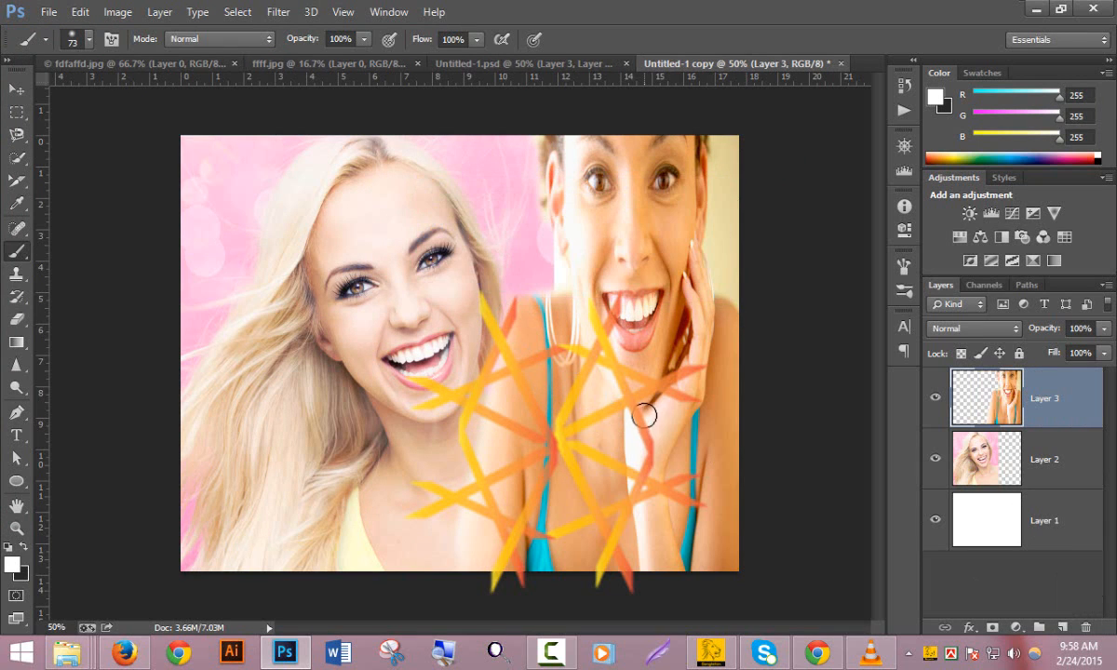
pyautogui.hotkey('ctrl', 'z')
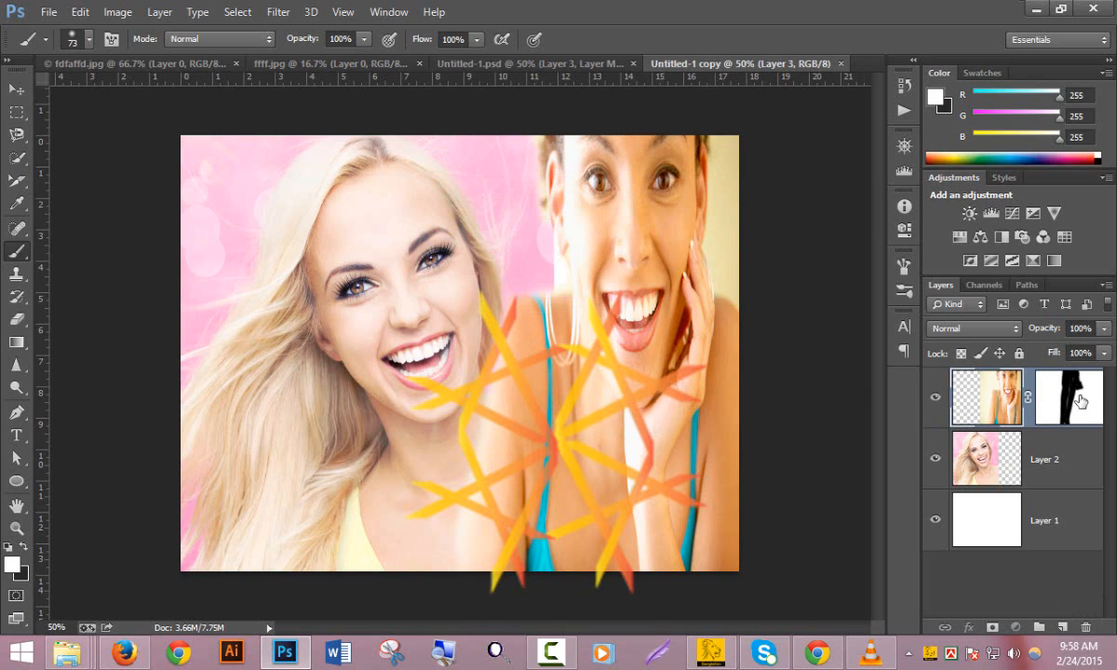
pyautogui.moveTo(1080, 401); pyautogui.dragTo(1088, 630)
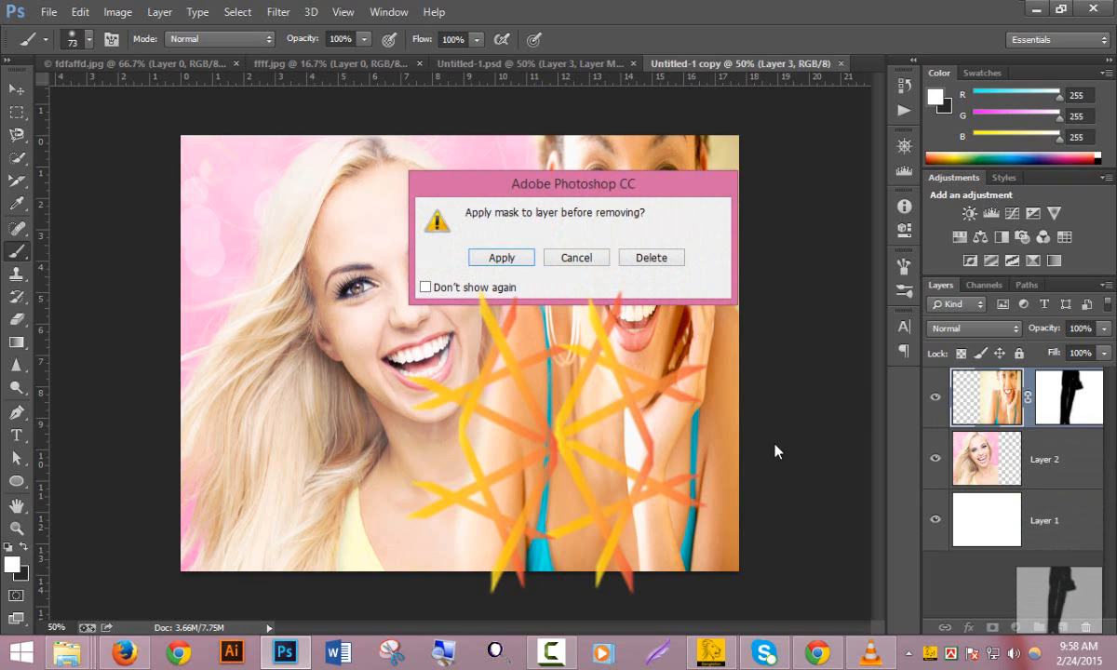
pyautogui.click(501, 258)
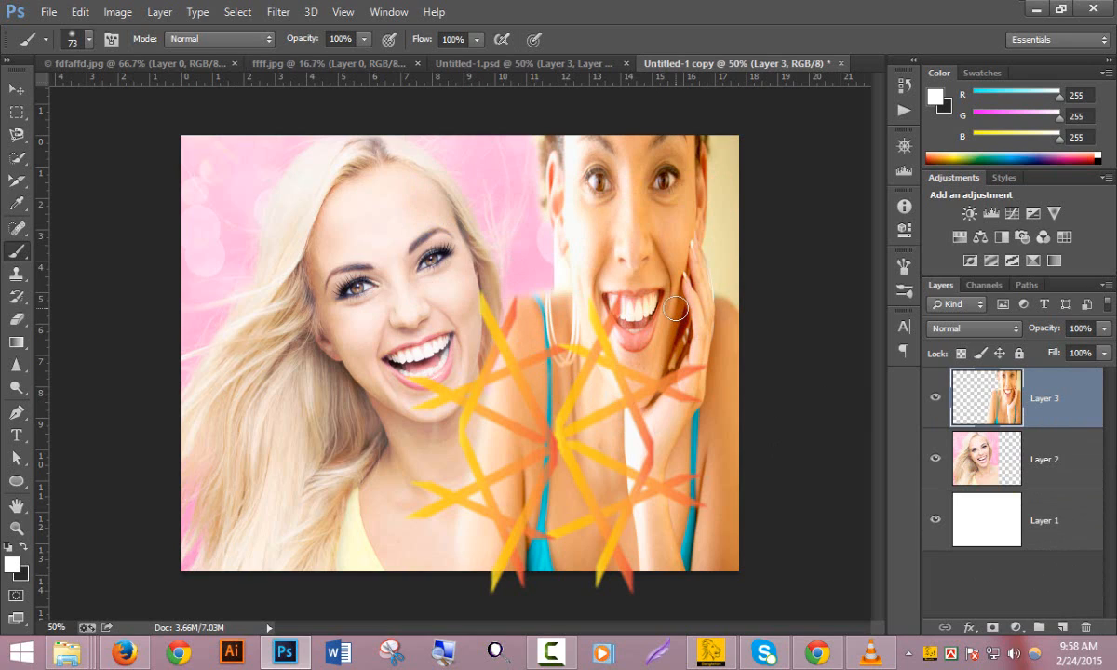
pyautogui.hotkey('ctrl', 'z')
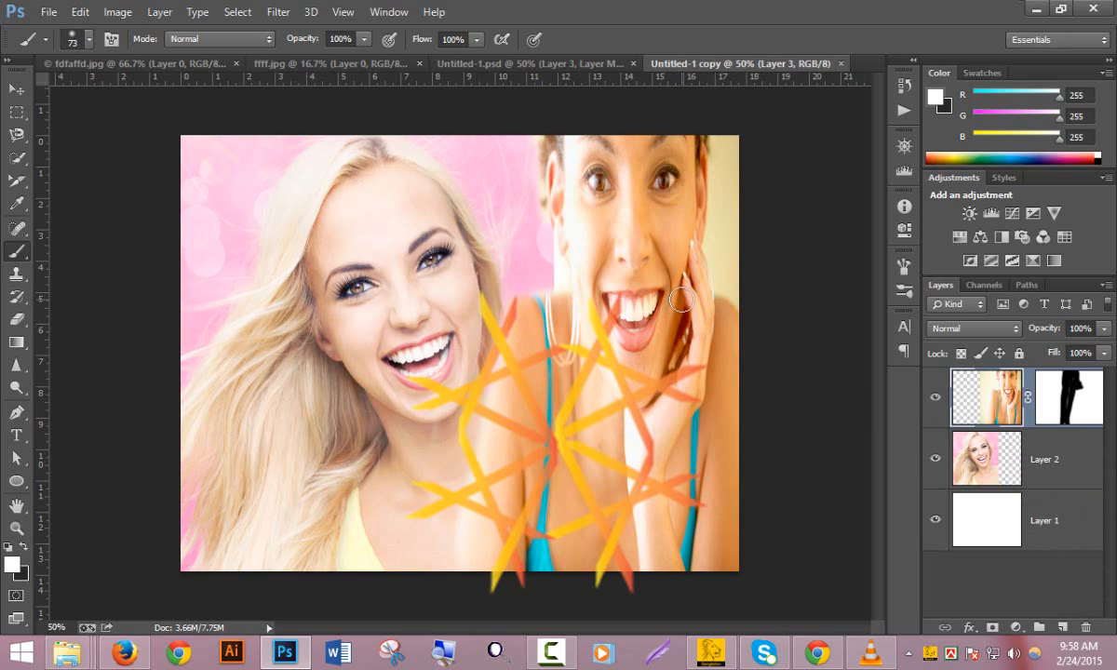
# Step: Make the dark colour the foreground and enlarge the brush to 400 px
pyautogui.click(23, 547)
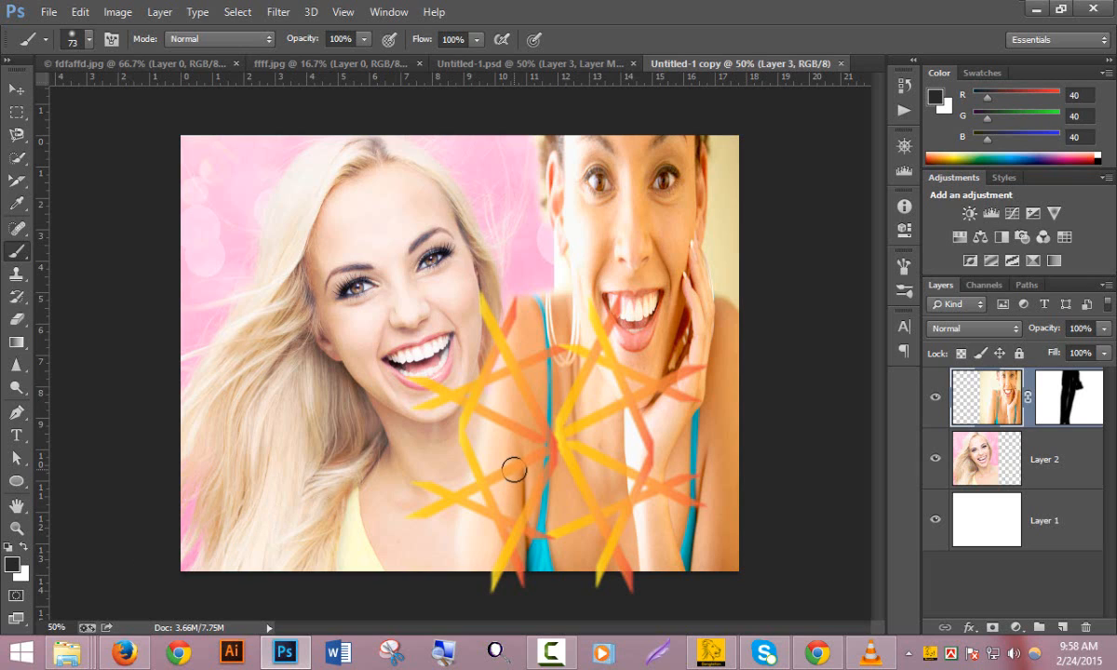
pyautogui.press(']')
pyautogui.press(']')
pyautogui.press(']')
pyautogui.press(']')
pyautogui.press(']')
pyautogui.press(']')
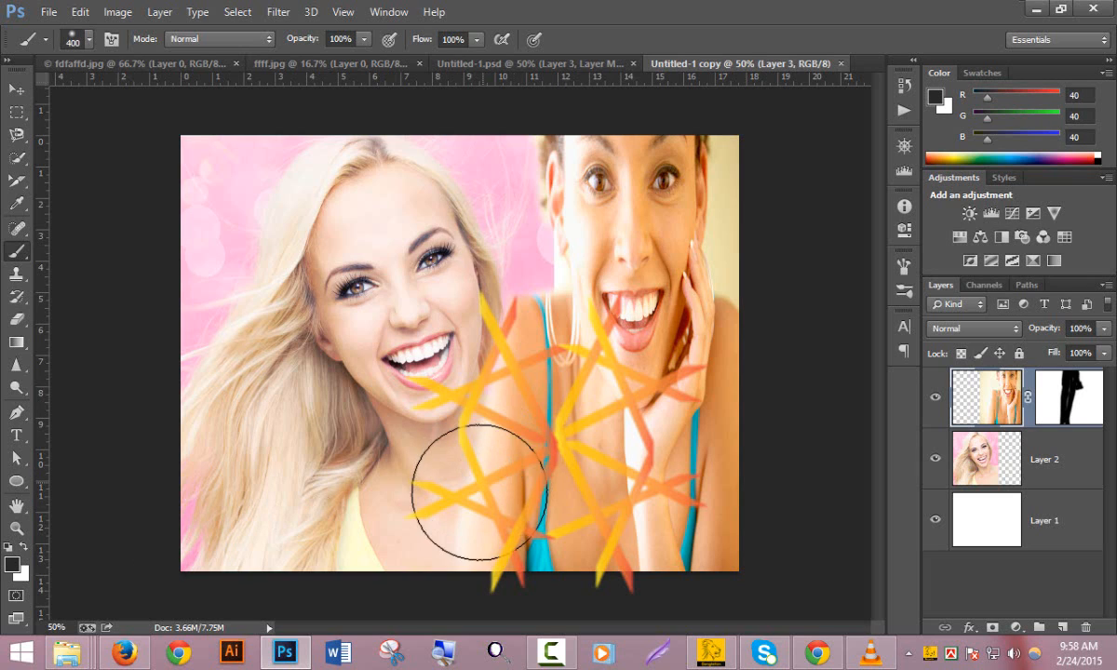
# Step: Try painting the dark foreground colour onto Layer 3's image along the seam, and undo the stroke
pyautogui.moveTo(467, 487)
pyautogui.mouseDown()
pyautogui.moveTo(573, 162)
pyautogui.moveTo(520, 262)
pyautogui.mouseUp()
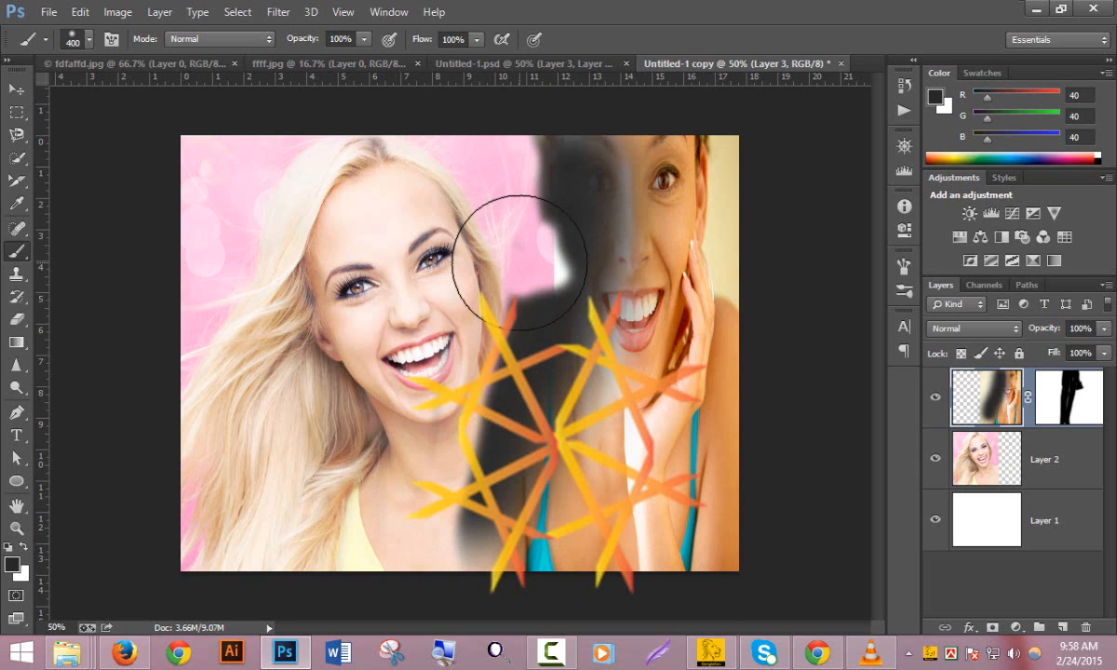
pyautogui.hotkey('ctrl', 'z')
# Step: Paint white over Layer 3's mask to restore the photo's hidden left part, and remove the mask by applying it to the layer
pyautogui.click(1091, 415)
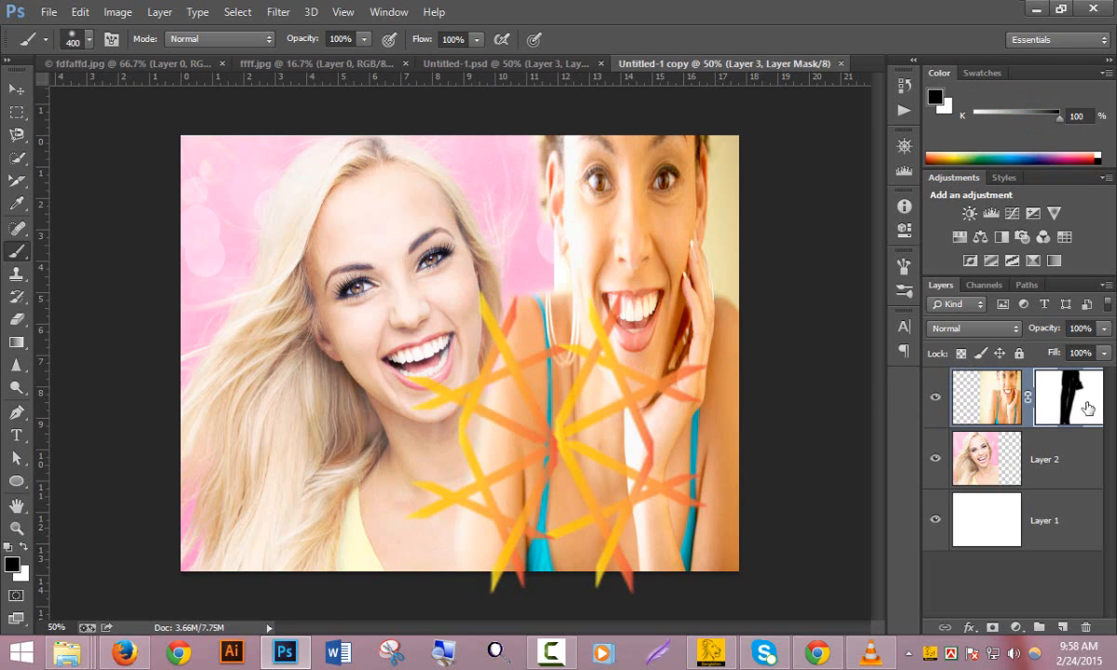
pyautogui.click(20, 551)
pyautogui.moveTo(416, 499)
pyautogui.mouseDown()
pyautogui.moveTo(492, 275)
pyautogui.moveTo(504, 142)
pyautogui.moveTo(407, 529)
pyautogui.moveTo(511, 486)
pyautogui.moveTo(467, 169)
pyautogui.moveTo(370, 504)
pyautogui.moveTo(457, 150)
pyautogui.moveTo(410, 620)
pyautogui.mouseUp()
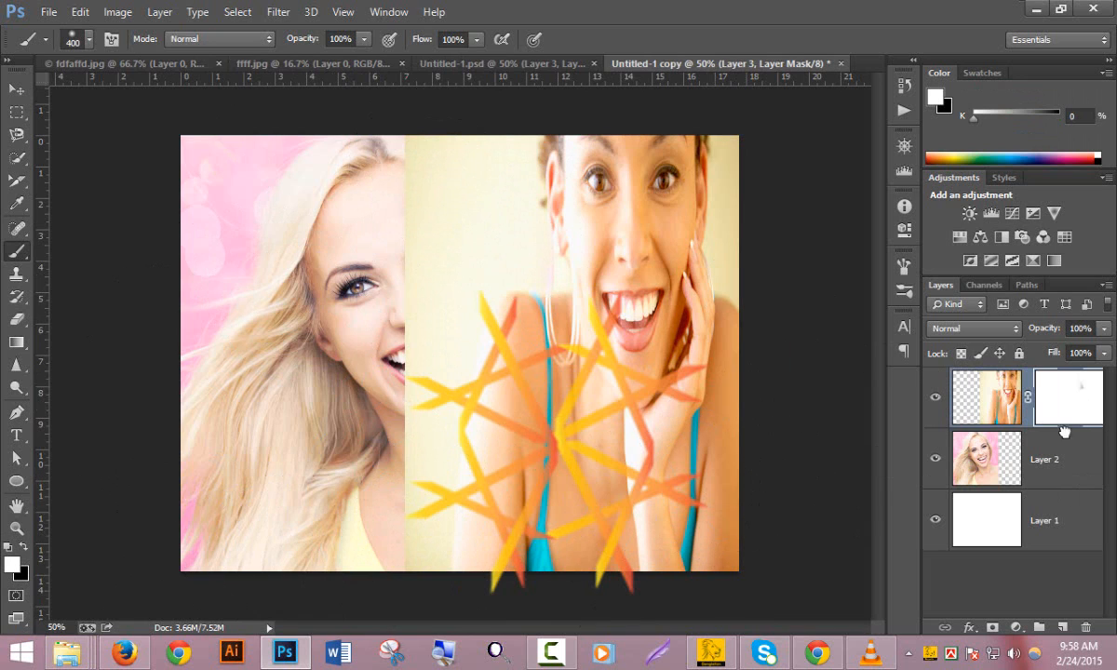
pyautogui.moveTo(1065, 432); pyautogui.dragTo(1086, 629)
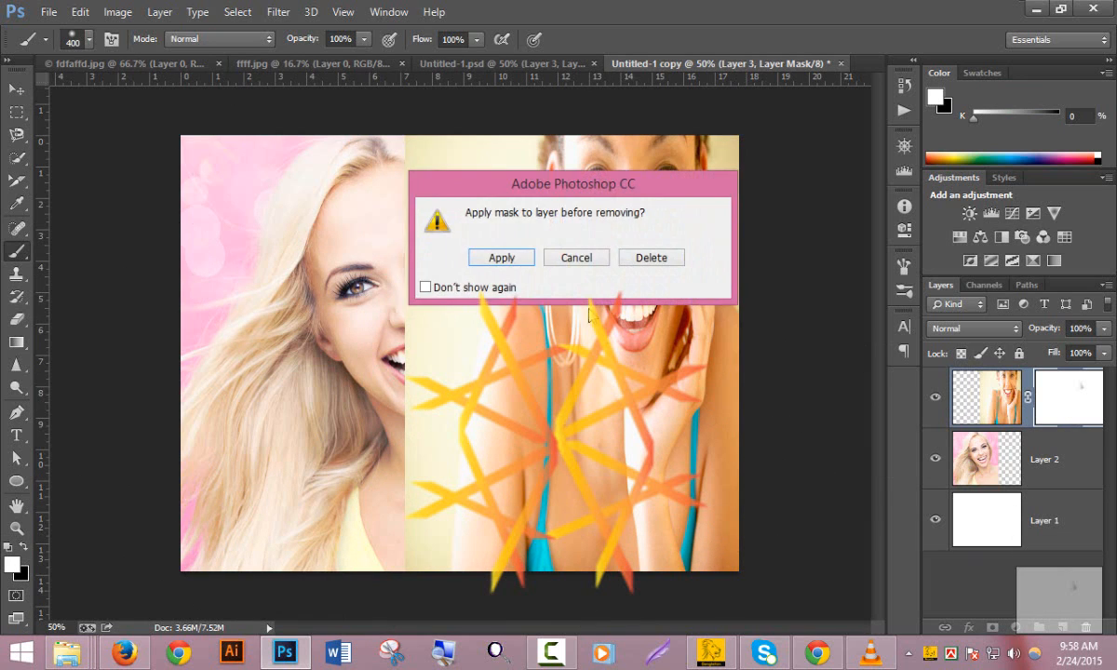
pyautogui.click(501, 258)
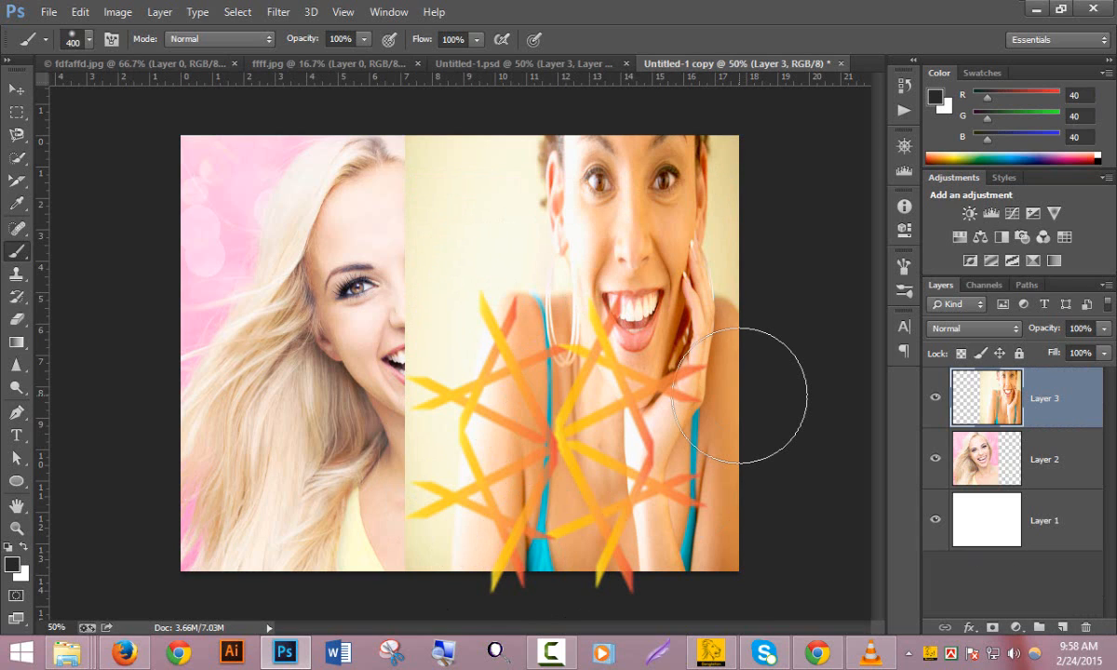
# Step: Erase Layer 3's left edge over the blonde woman's hair and face with a 50 px Eraser
pyautogui.click(18, 319)
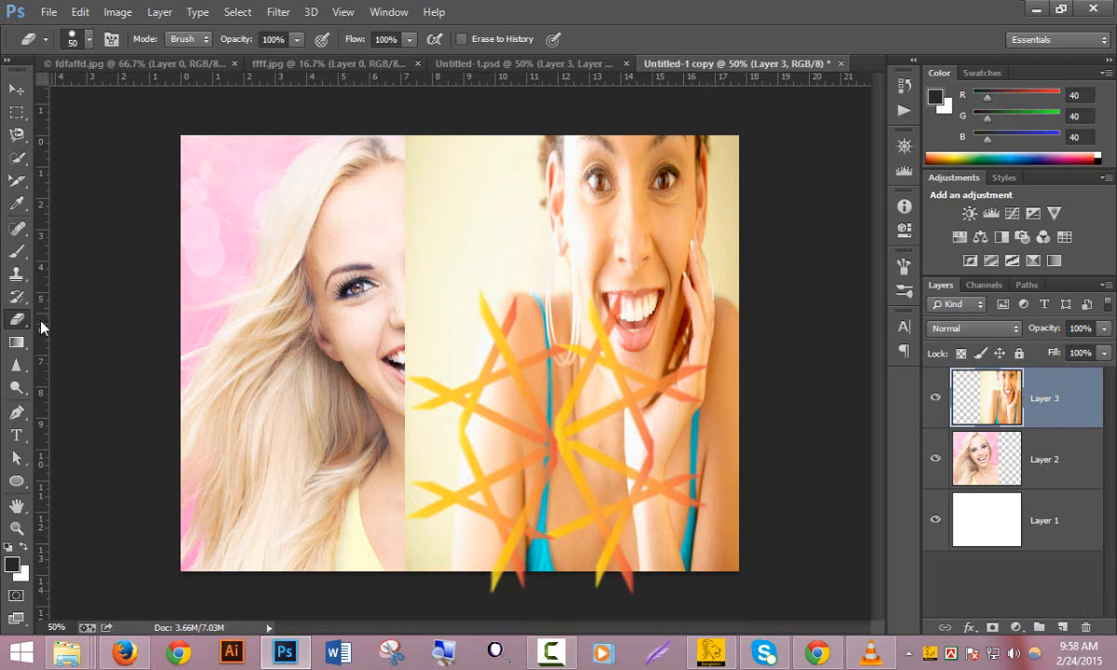
pyautogui.moveTo(433, 130); pyautogui.dragTo(388, 337)
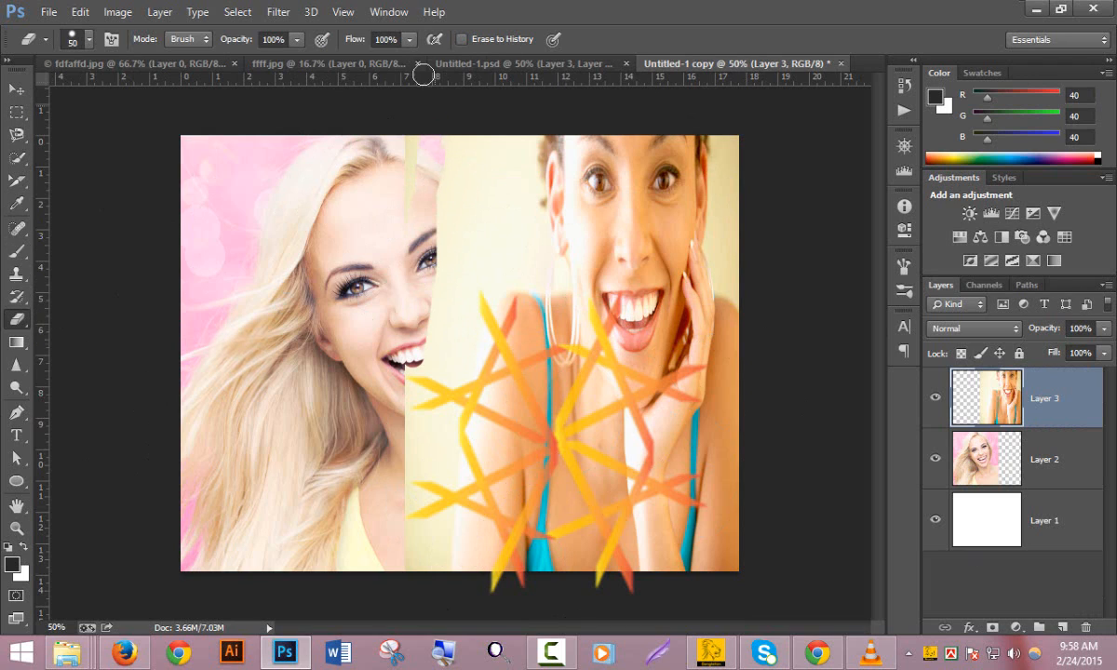
pyautogui.moveTo(401, 135); pyautogui.dragTo(353, 157)
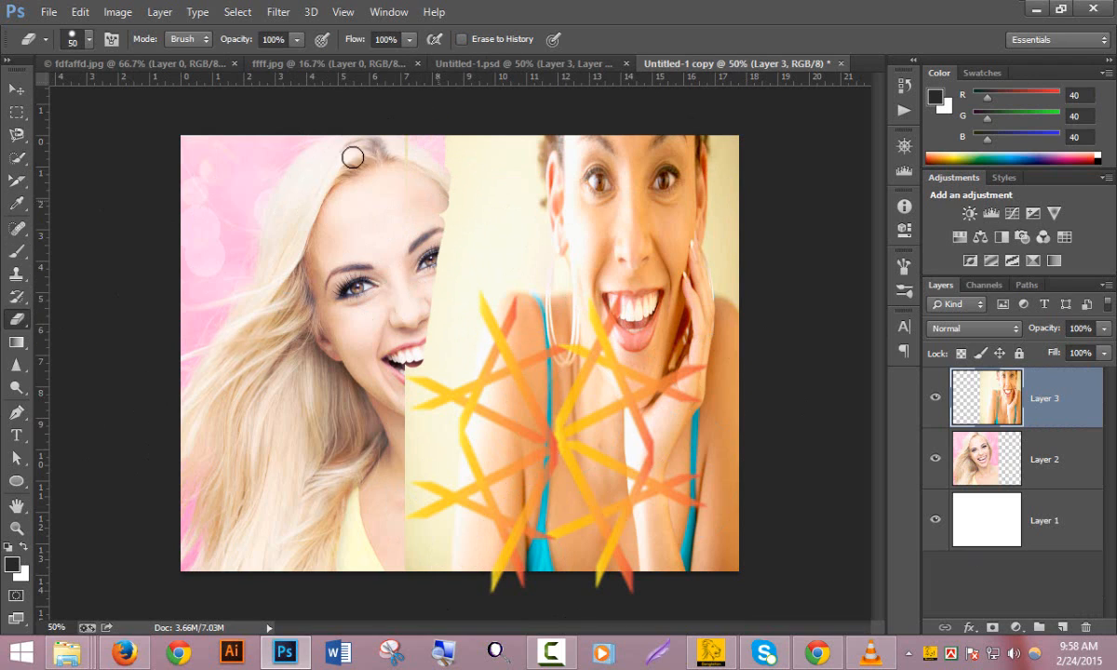
# Step: Enlarge the soft round Eraser to 200 px and erase the rest of Layer 3's background beside the second woman
pyautogui.click(91, 40)
pyautogui.click(91, 174)
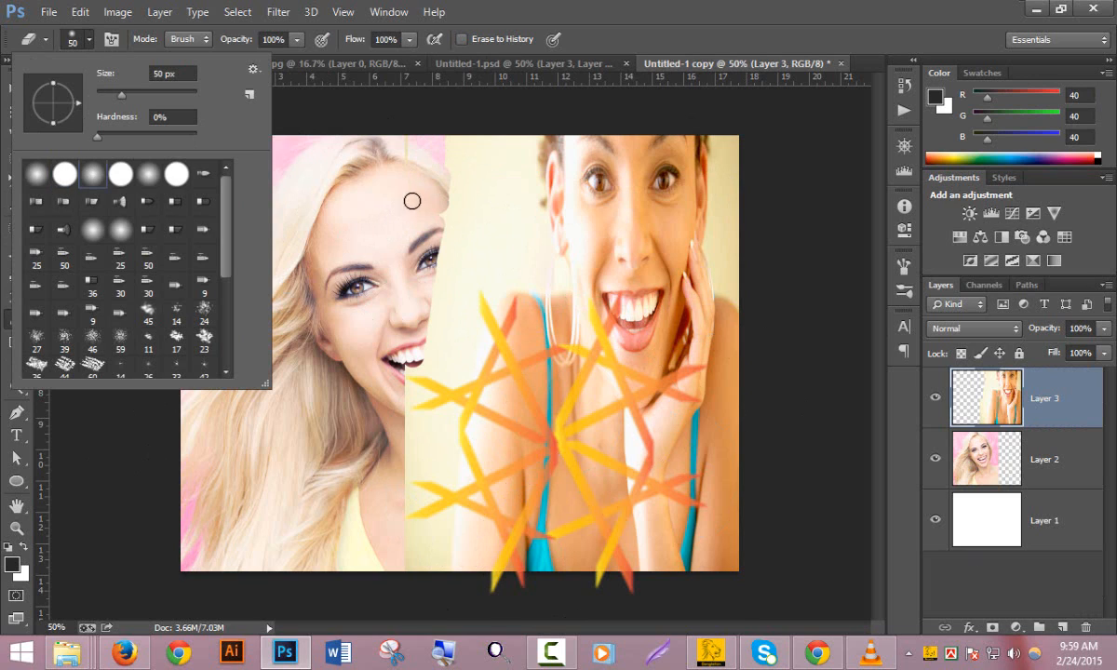
pyautogui.click(468, 142)
pyautogui.press(']')
pyautogui.press(']')
pyautogui.press(']')
pyautogui.press(']')
pyautogui.press(']')
pyautogui.press(']')
pyautogui.press(']')
pyautogui.press(']')
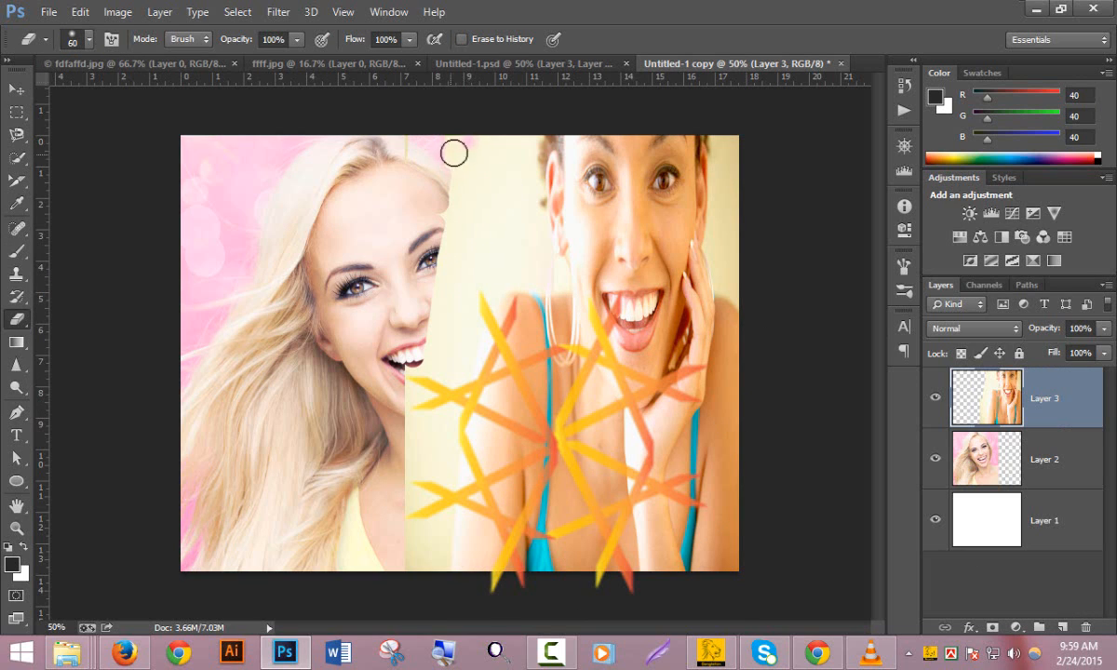
pyautogui.moveTo(479, 144)
pyautogui.mouseDown()
pyautogui.moveTo(438, 301)
pyautogui.moveTo(402, 492)
pyautogui.moveTo(403, 566)
pyautogui.moveTo(457, 427)
pyautogui.moveTo(497, 165)
pyautogui.moveTo(426, 139)
pyautogui.moveTo(481, 158)
pyautogui.moveTo(523, 256)
pyautogui.moveTo(470, 258)
pyautogui.mouseUp()
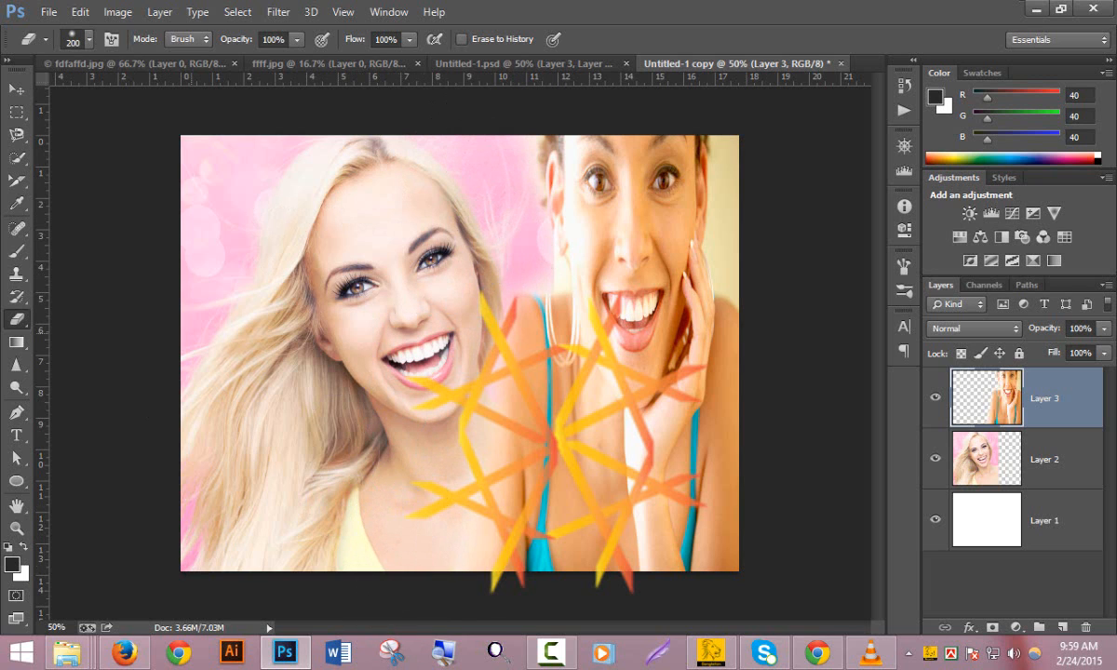
# Step: Save the duplicate to the Desktop as Untitled-1 copy.psd with Maximize Compatibility, and close it and Untitled-1.psd
pyautogui.hotkey('ctrl', 's')
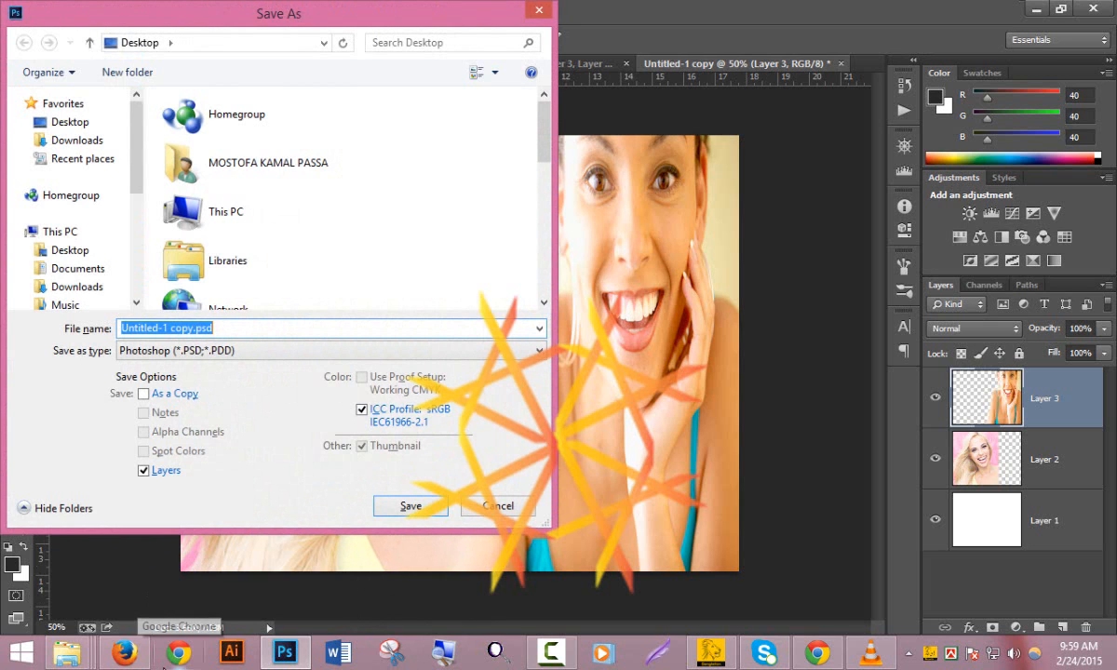
pyautogui.press('Return')
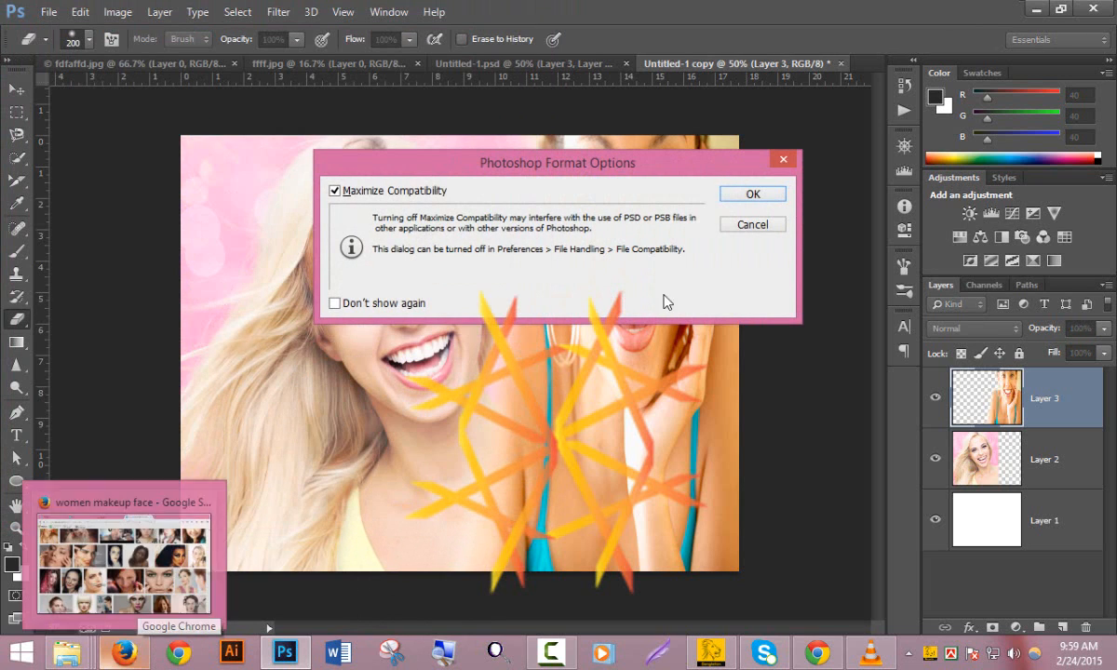
pyautogui.click(759, 195)
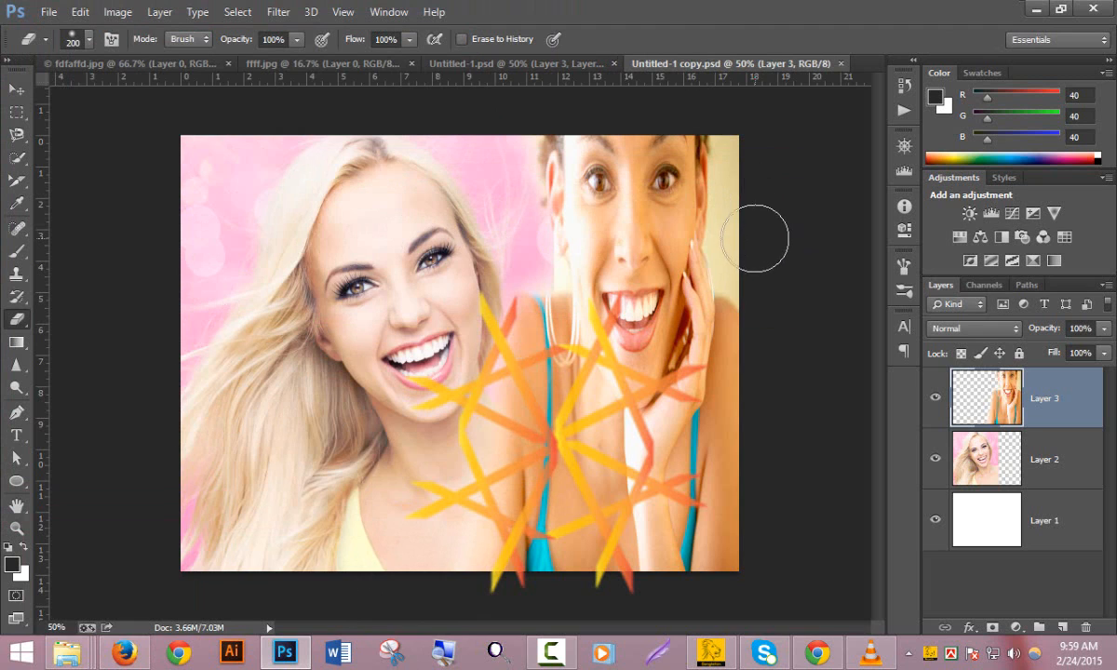
pyautogui.click(840, 63)
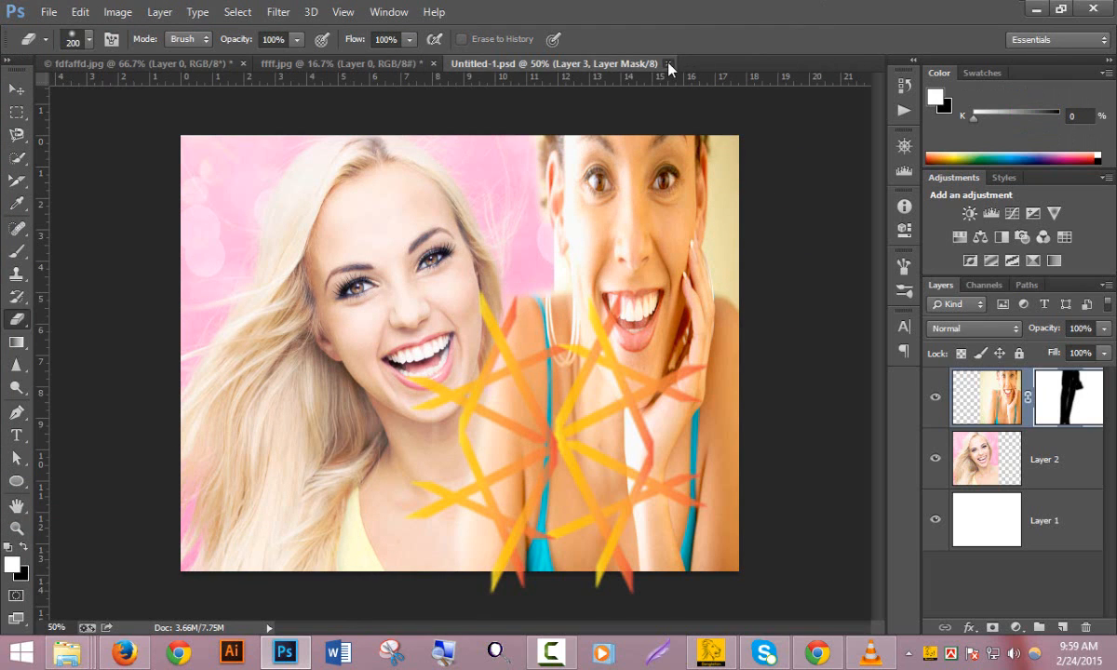
pyautogui.click(670, 63)
# Step: Reopen Untitled-1.psd and Untitled-1 copy.psd from the Desktop
pyautogui.click(1035, 10)
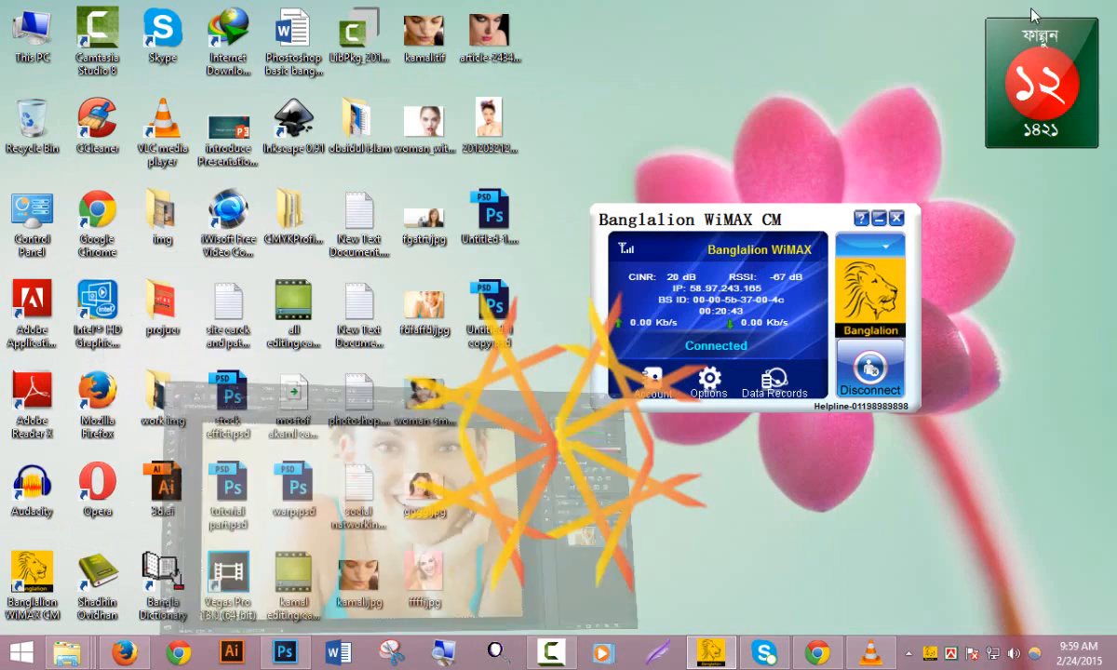
pyautogui.doubleClick(490, 216)
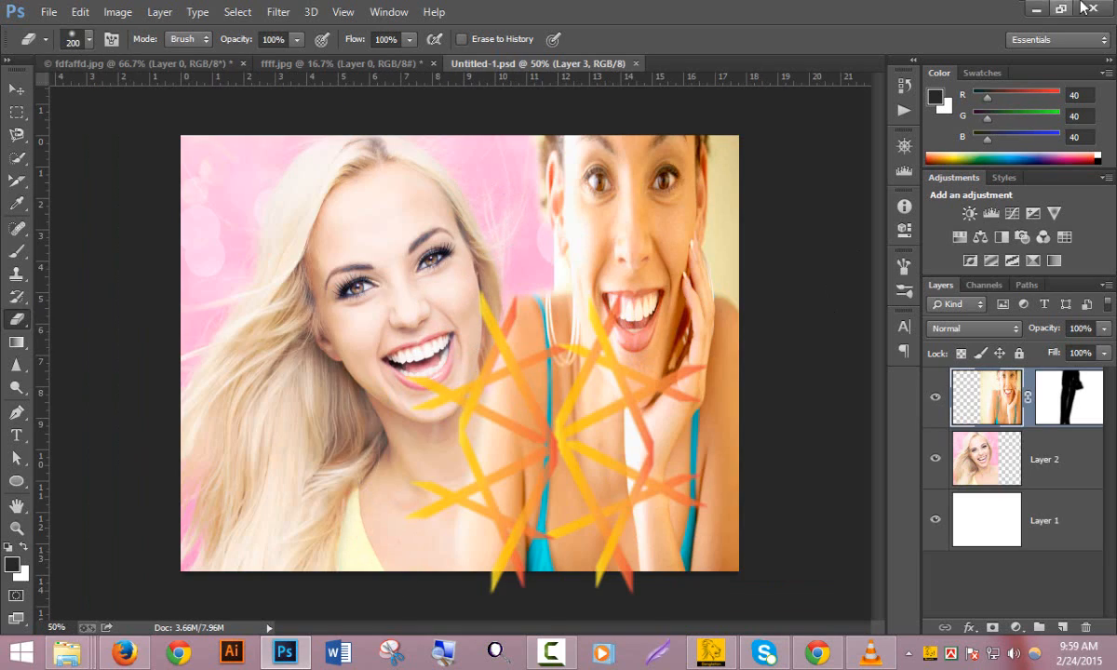
pyautogui.click(1035, 10)
pyautogui.doubleClick(489, 303)
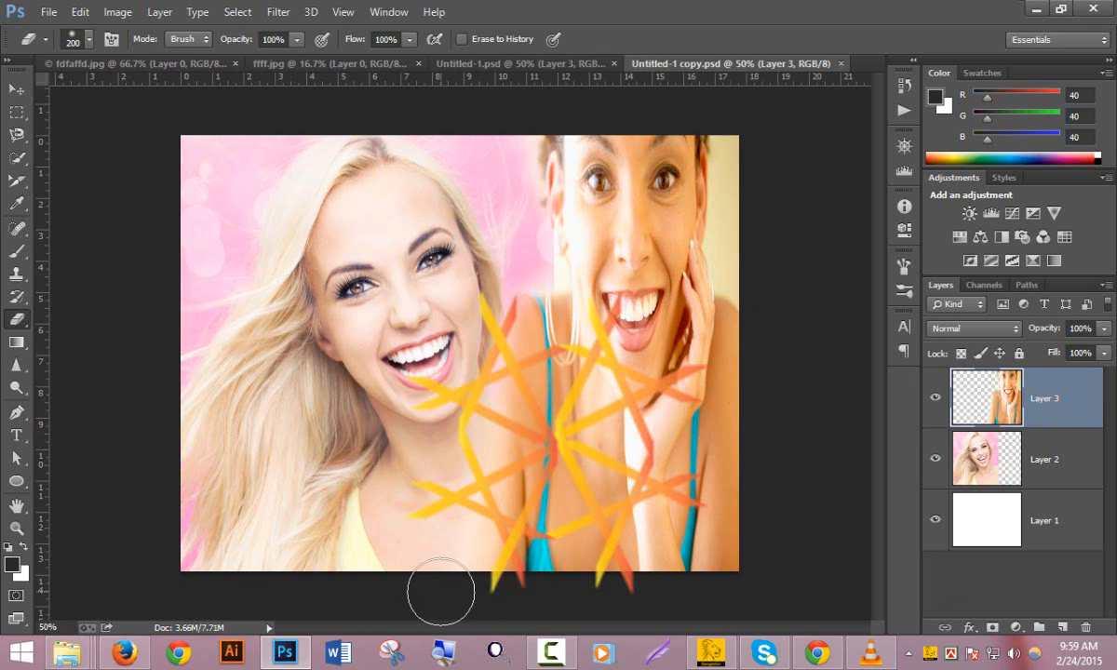
# Step: In Untitled-1.psd, paint white over Layer 3's mask with the 400 px brush to restore the photo's hidden left part
pyautogui.click(532, 62)
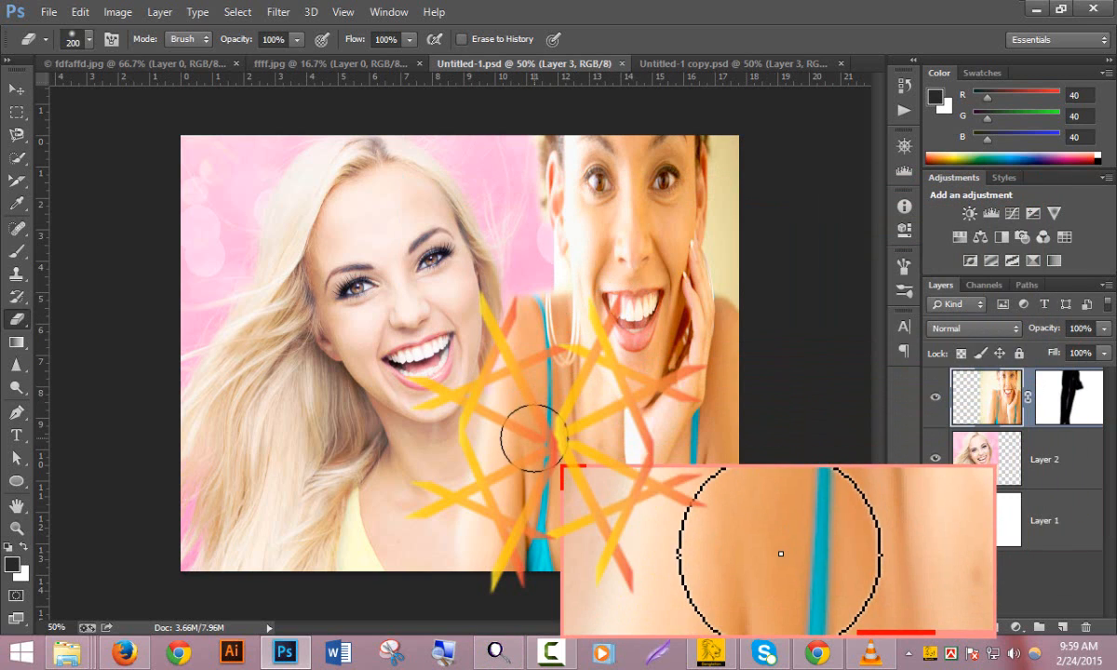
pyautogui.click(22, 552)
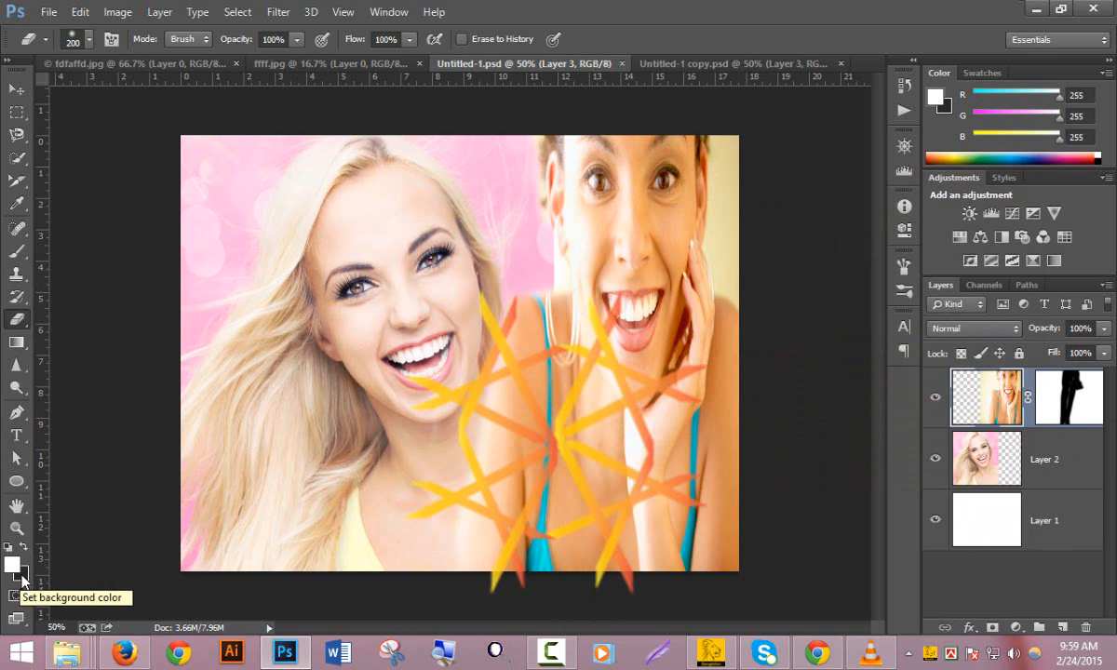
pyautogui.click(18, 251)
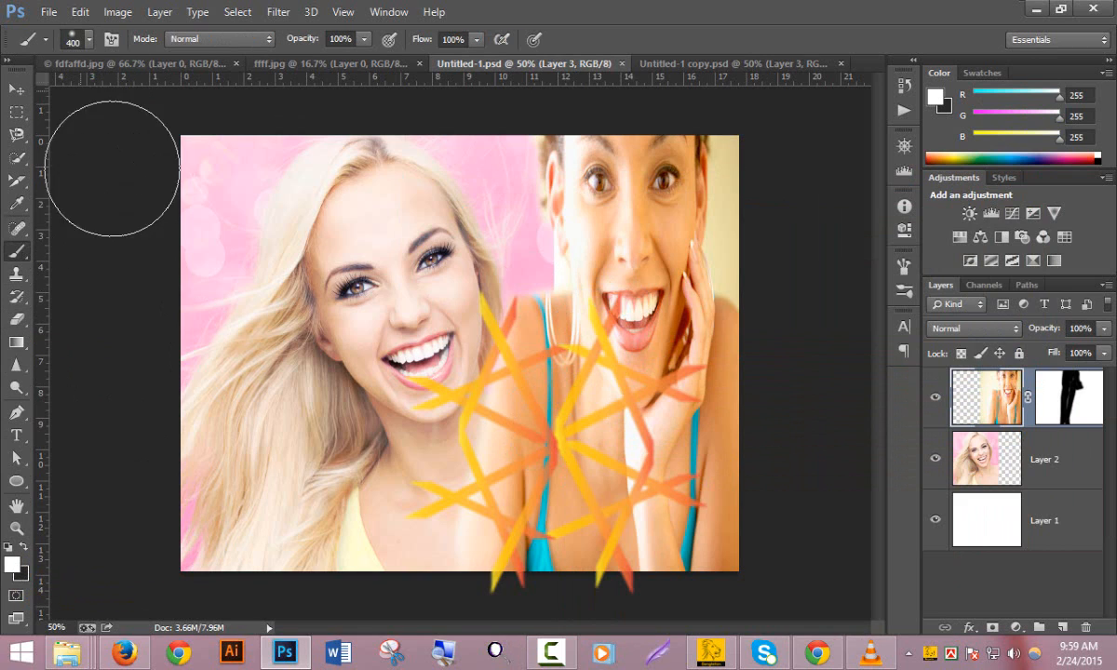
pyautogui.click(1064, 400)
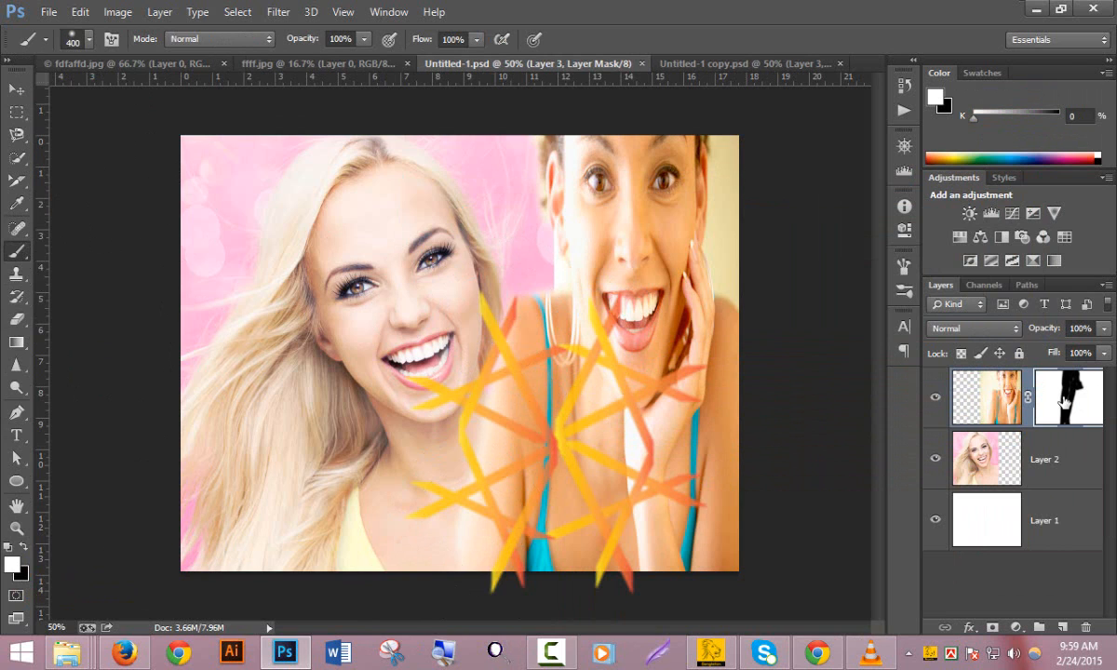
pyautogui.moveTo(452, 511)
pyautogui.mouseDown()
pyautogui.moveTo(491, 141)
pyautogui.moveTo(405, 529)
pyautogui.moveTo(399, 199)
pyautogui.moveTo(391, 474)
pyautogui.mouseUp()
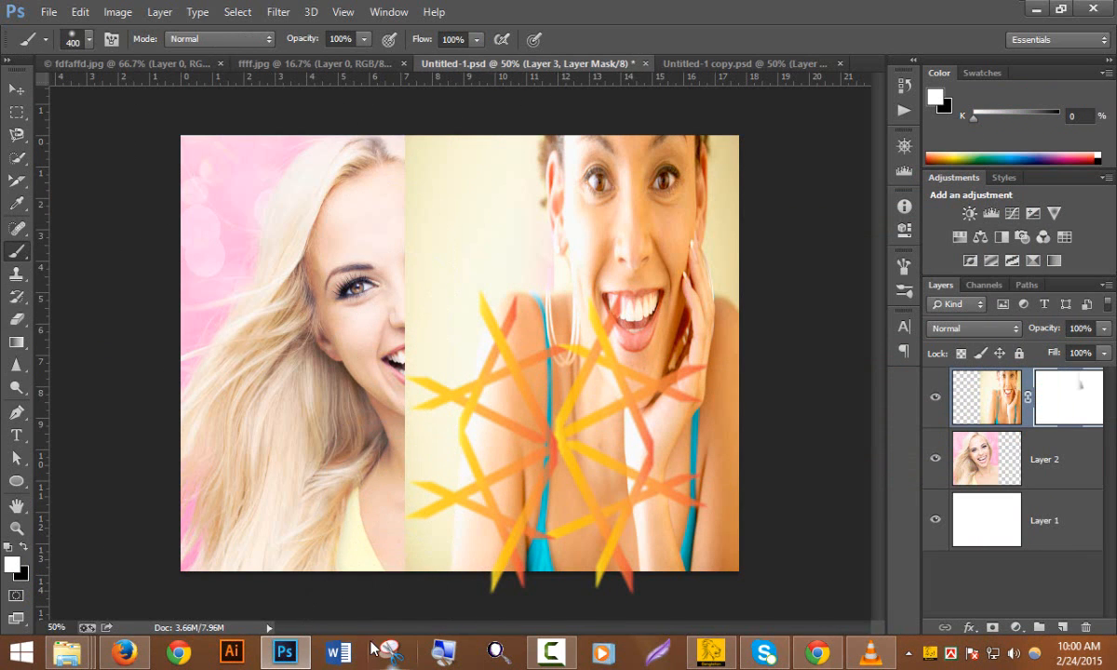
# Step: In Untitled-1 copy.psd, try restoring the erased part of Layer 3 by painting white over it, and undo the stroke
pyautogui.click(720, 63)
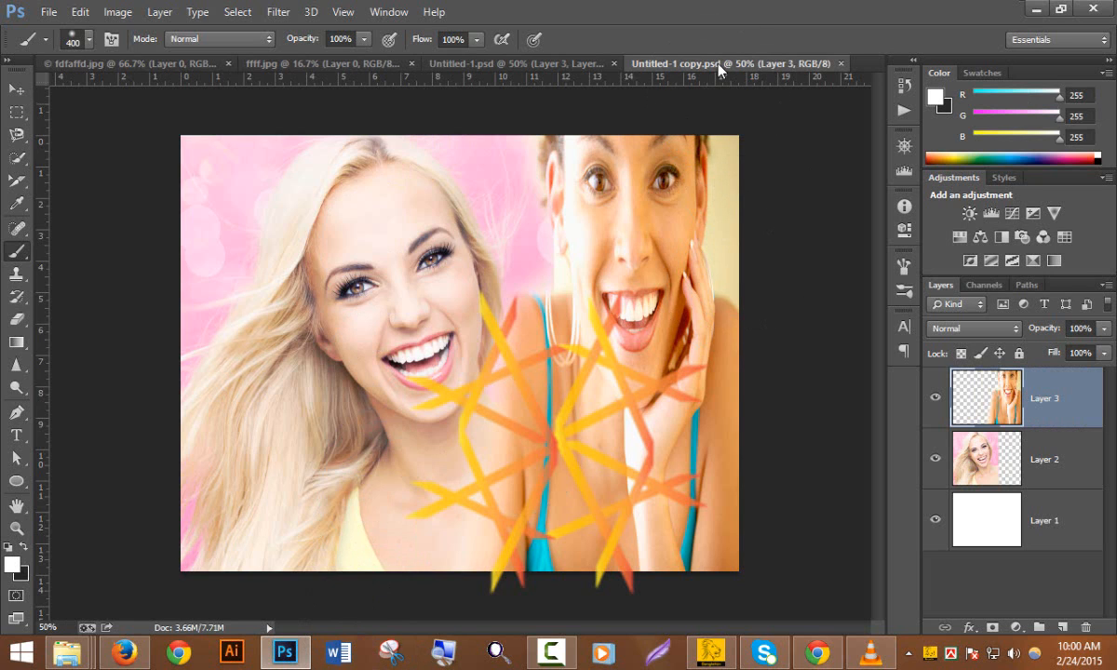
pyautogui.moveTo(434, 524)
pyautogui.mouseDown()
pyautogui.moveTo(468, 443)
pyautogui.moveTo(491, 142)
pyautogui.moveTo(441, 488)
pyautogui.moveTo(364, 668)
pyautogui.moveTo(402, 289)
pyautogui.moveTo(386, 137)
pyautogui.mouseUp()
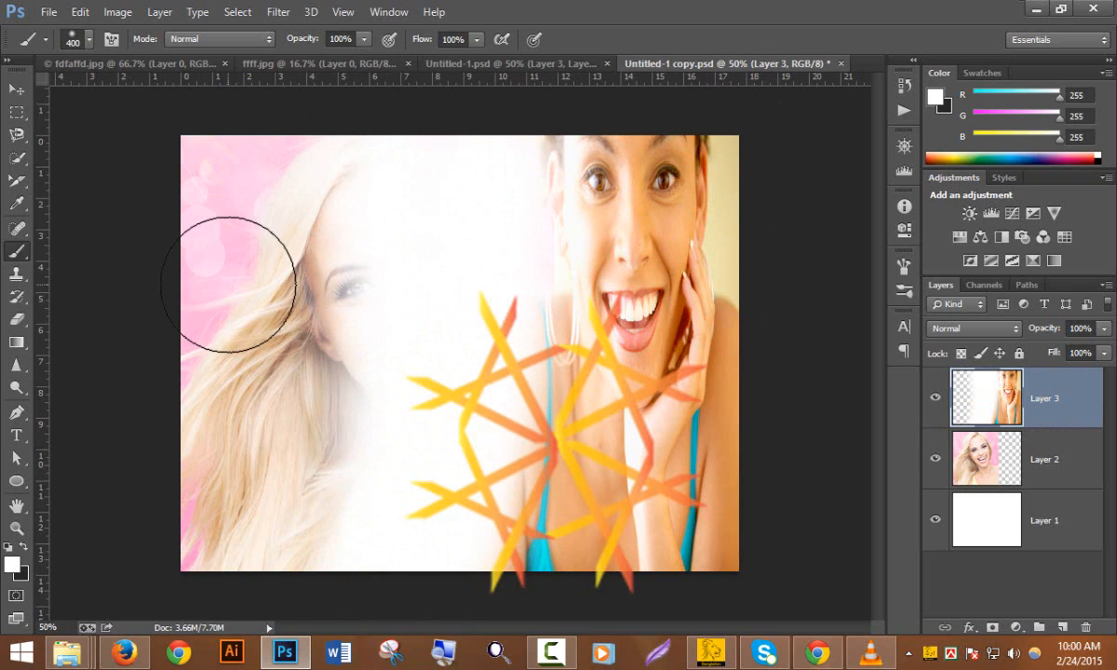
pyautogui.hotkey('ctrl', 'z')
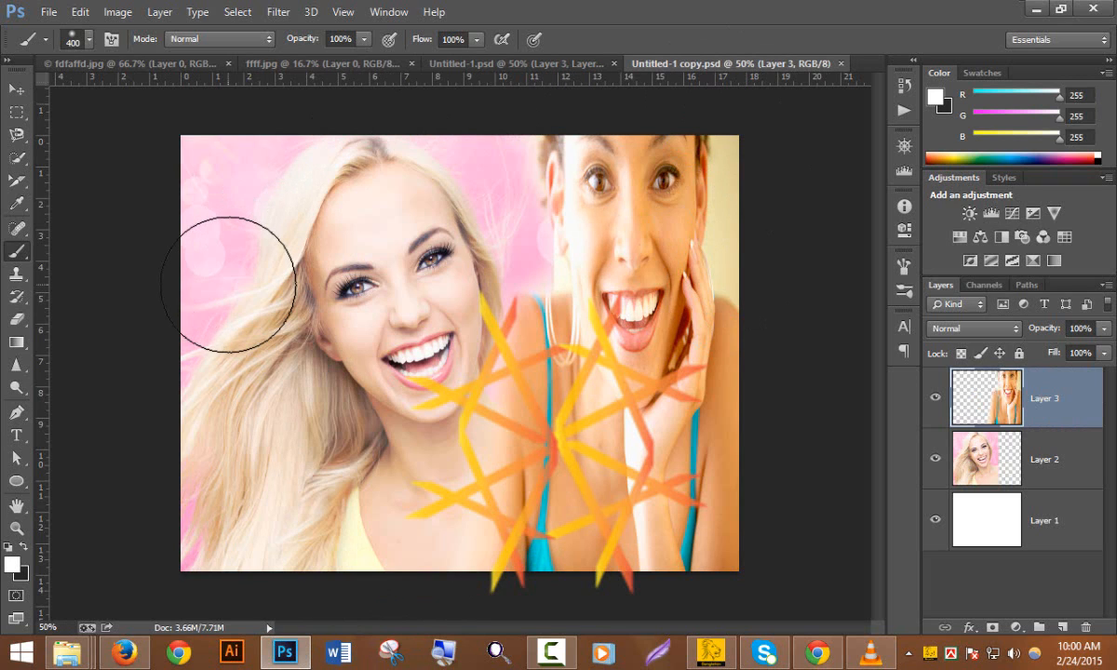